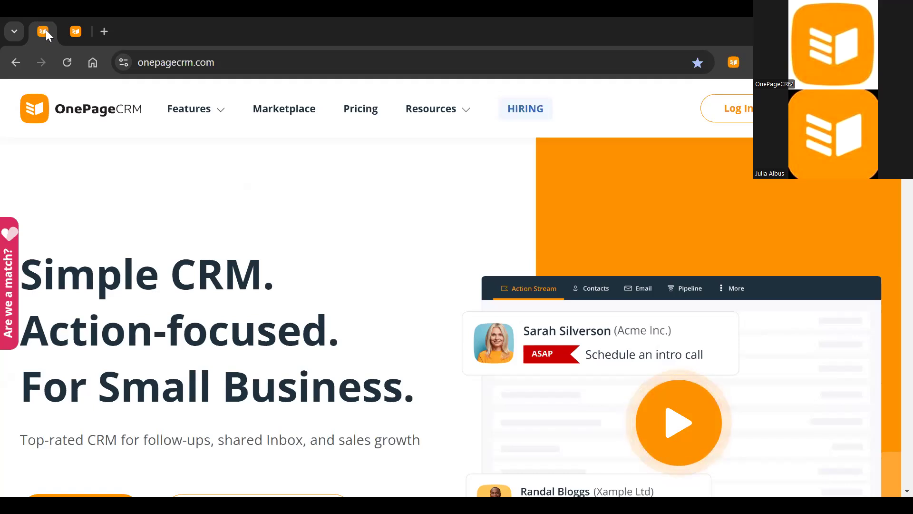
Switch to the OnePageCRM Action Stream tab and bring up the extension's account switcher
key("ctrl+Tab")
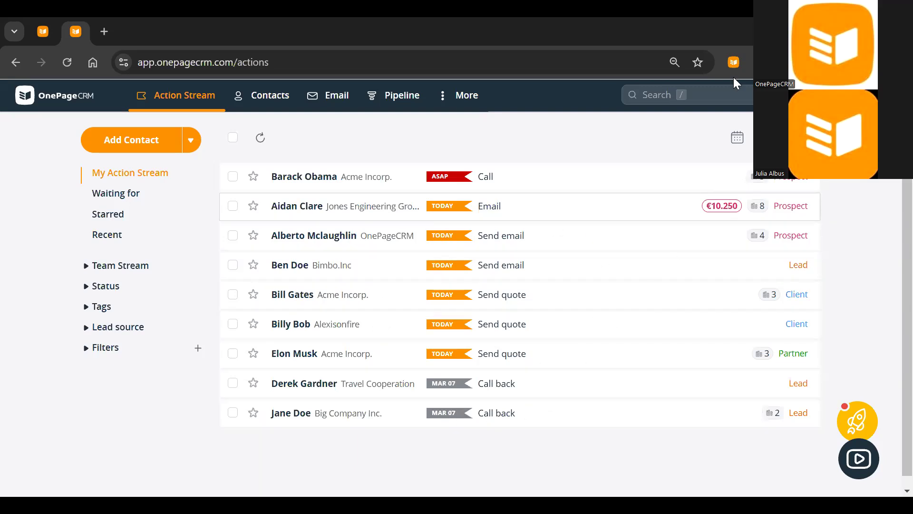
left_click(733, 62)
Log in to the Europe account and scroll through its overdue March next actions
left_click(696, 243)
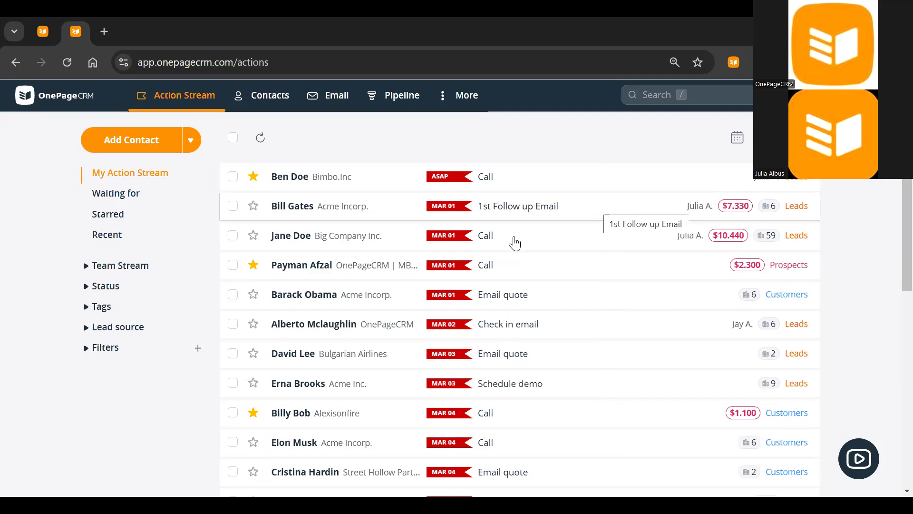
scroll(515, 244, "down", 3)
scroll(515, 244, "down", 2)
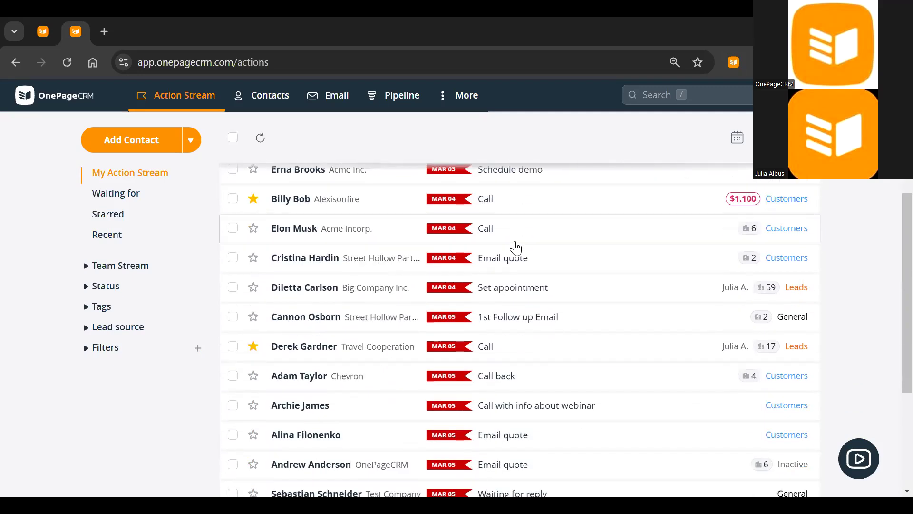
scroll(515, 246, "down", 3)
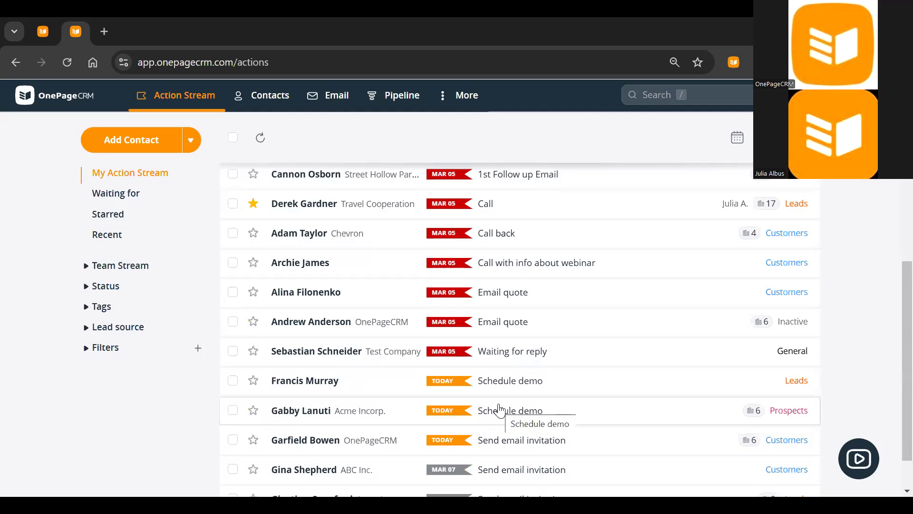
scroll(500, 410, "down", 1)
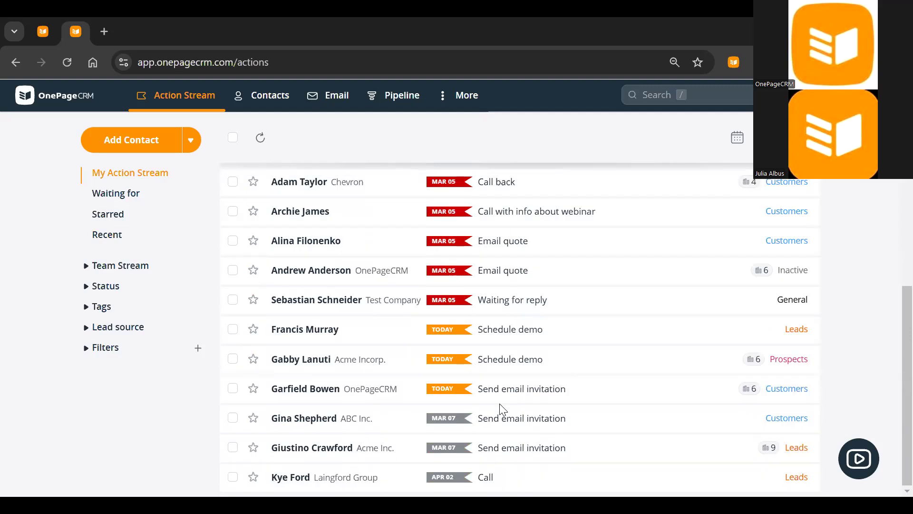
scroll(499, 403, "up", 8)
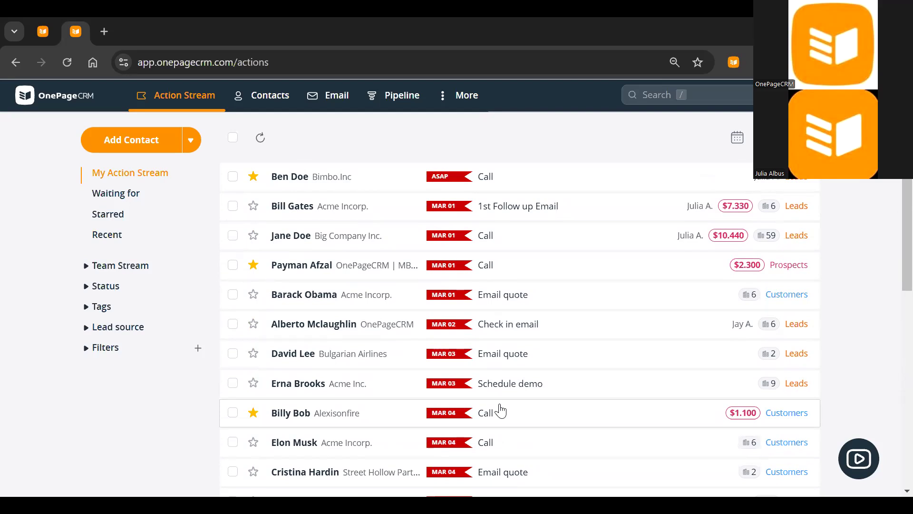
left_click(232, 176)
left_click(233, 206)
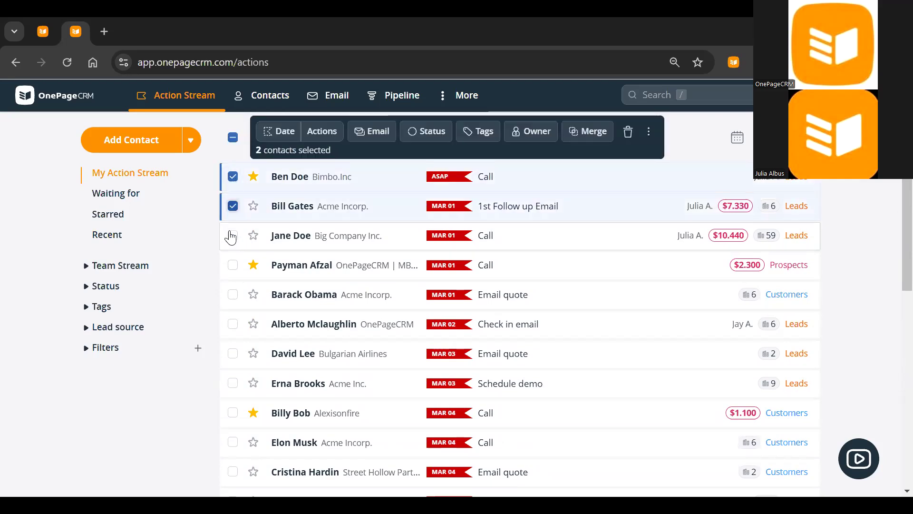
left_click(232, 236)
left_click(232, 265)
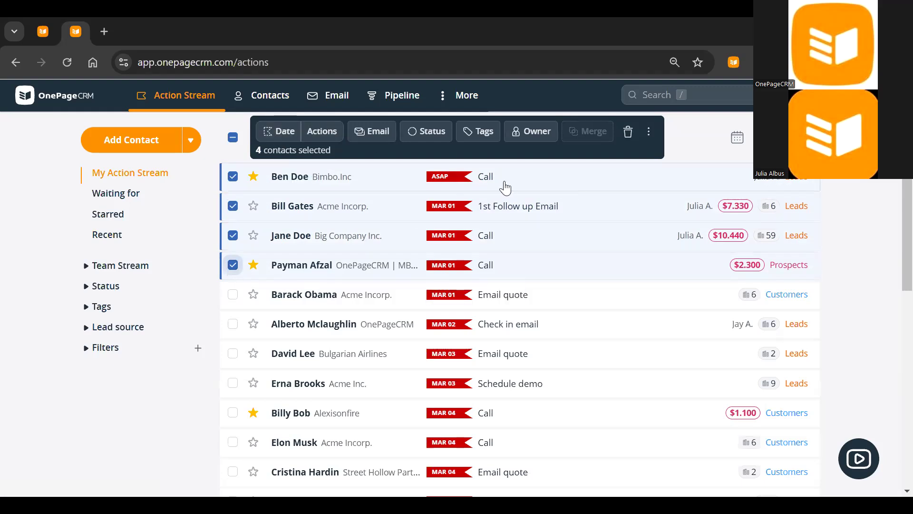
left_click(291, 141)
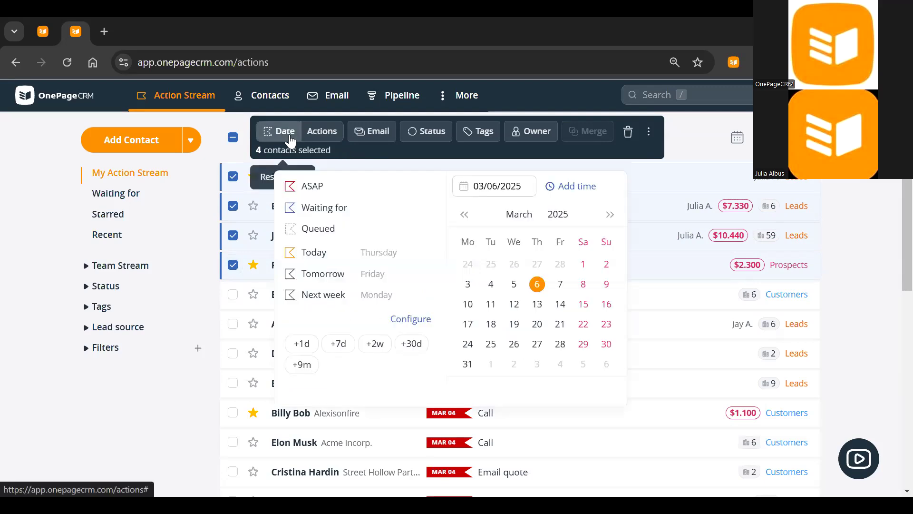
left_click(538, 307)
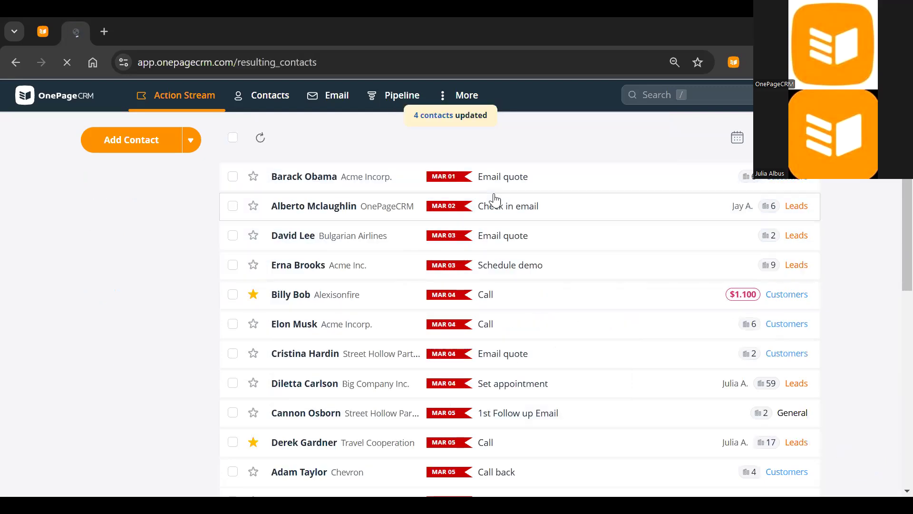
scroll(502, 257, "down", 4)
scroll(502, 266, "down", 5)
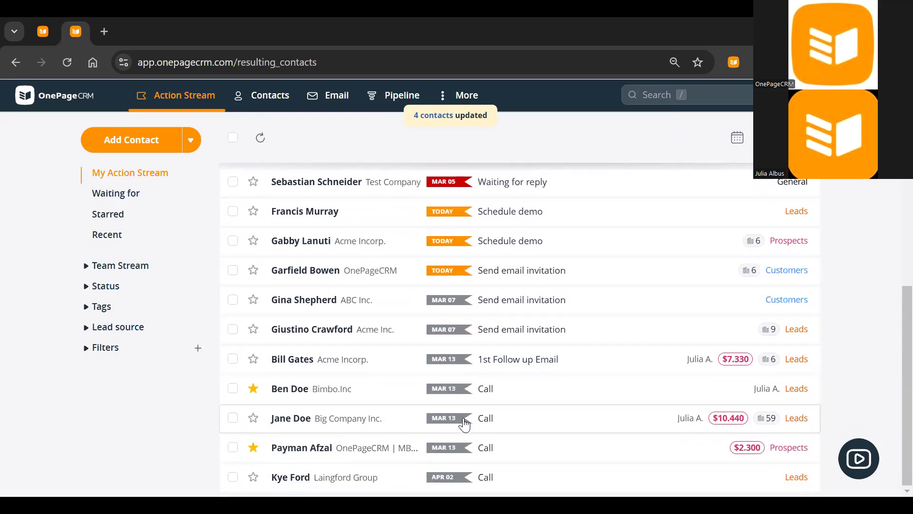
scroll(452, 359, "up", 3)
scroll(452, 359, "up", 5)
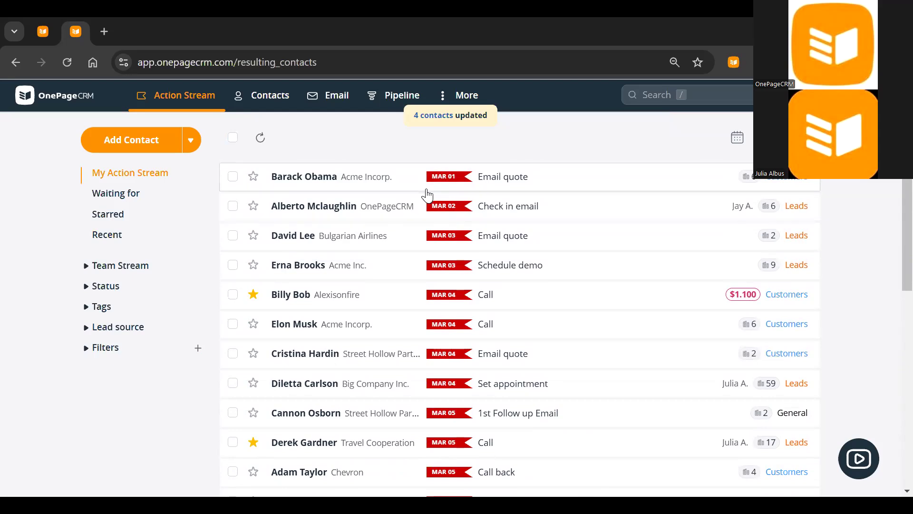
left_click(232, 176)
left_click(232, 206)
left_click(232, 235)
left_click(232, 265)
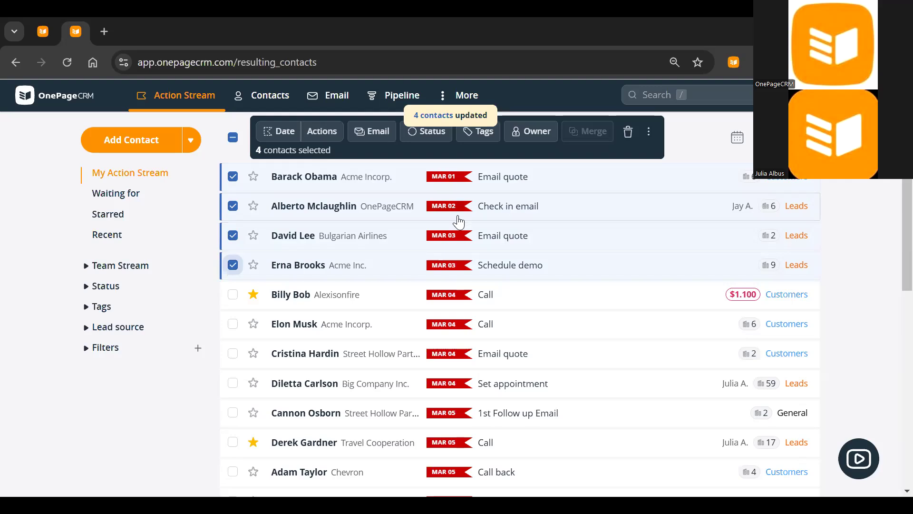
Bulk-close the four selected contacts' sales cycles with the closing comment 'Wrong timing.'
left_click(330, 141)
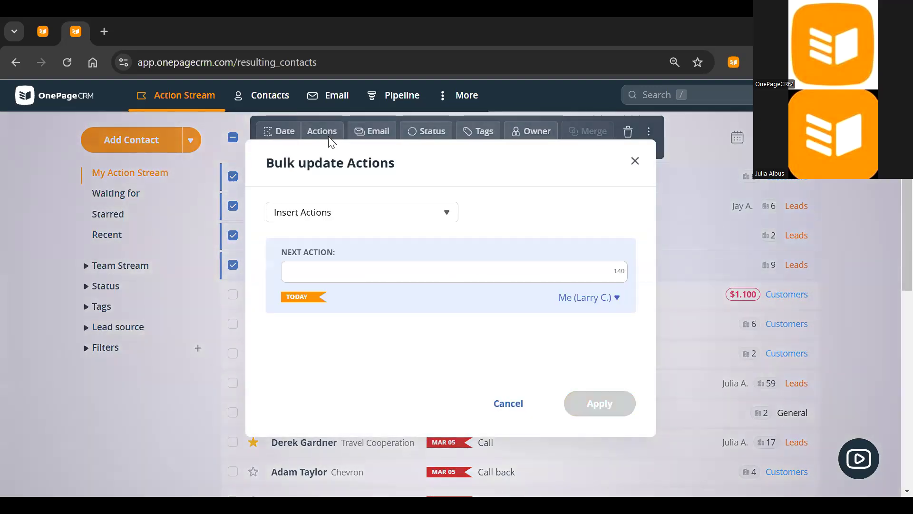
left_click(407, 215)
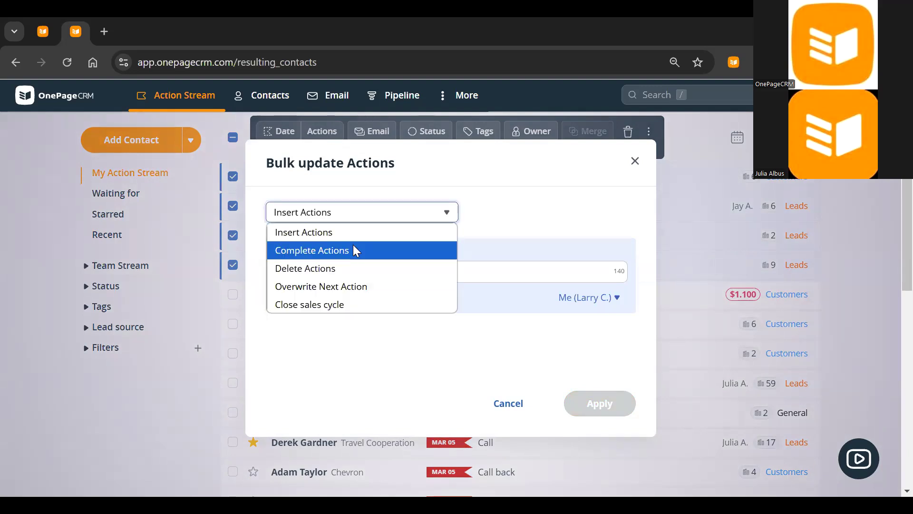
left_click(345, 307)
left_click(364, 282)
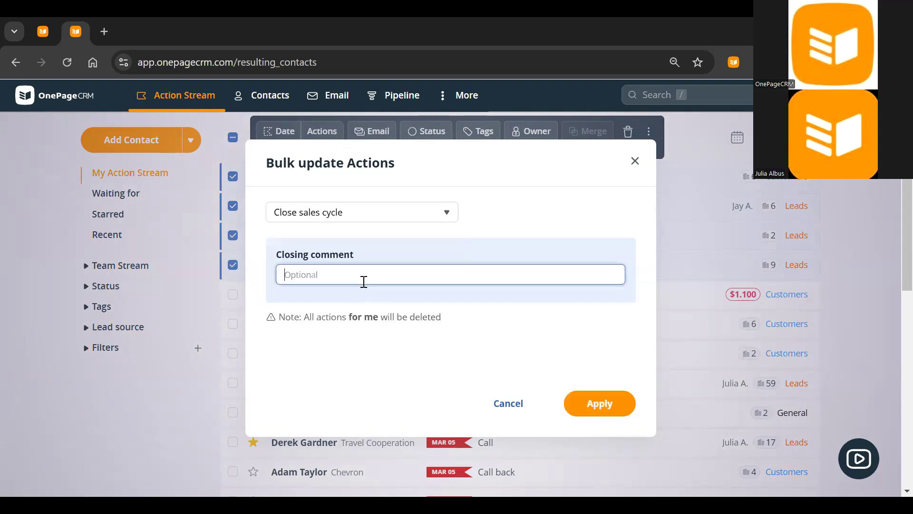
type("Wor")
key("BackSpace")
key("BackSpace")
type("romg")
key("BackSpace")
key("BackSpace")
key("BackSpace")
type("nt timing.")
key("BackSpace")
type("g")
left_click(607, 409)
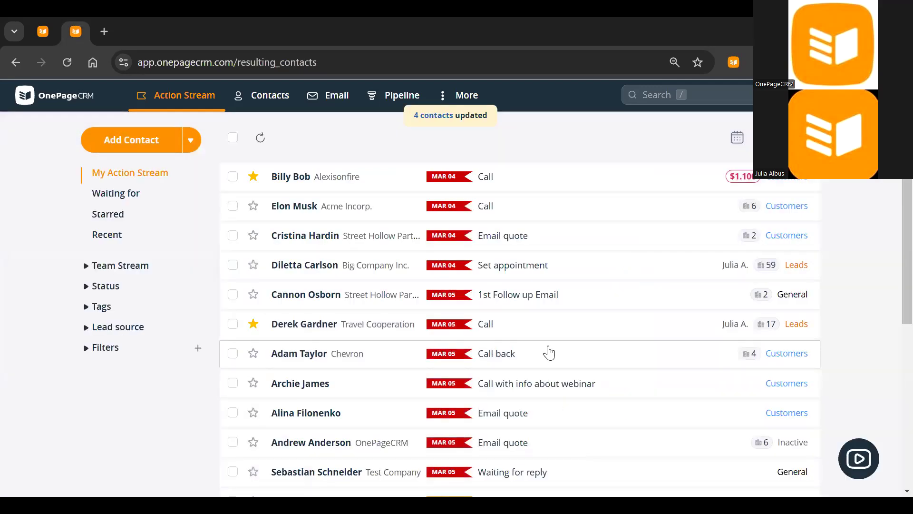
scroll(529, 281, "down", 2)
scroll(528, 283, "up", 2)
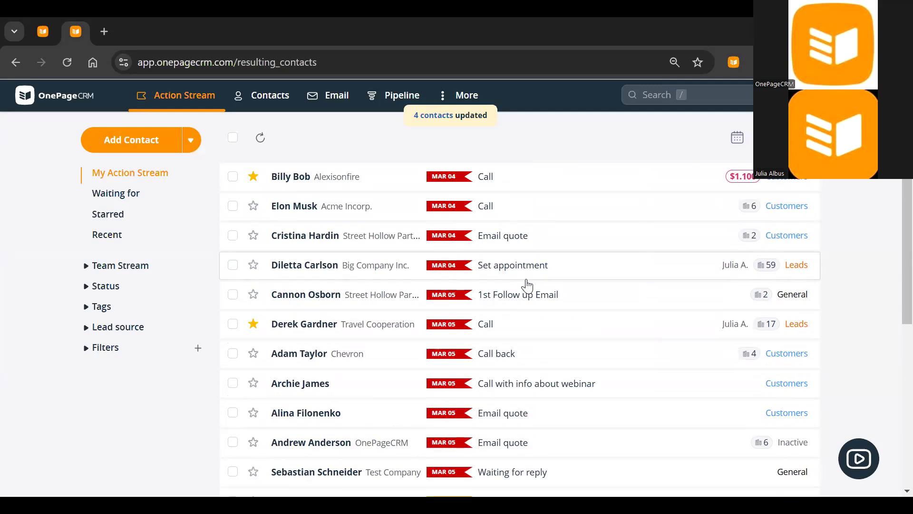
scroll(526, 281, "down", 2)
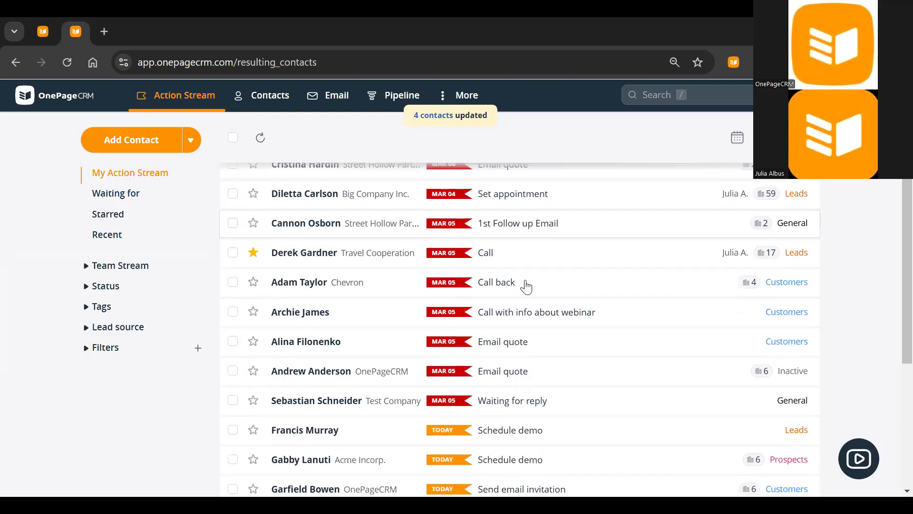
scroll(526, 286, "up", 2)
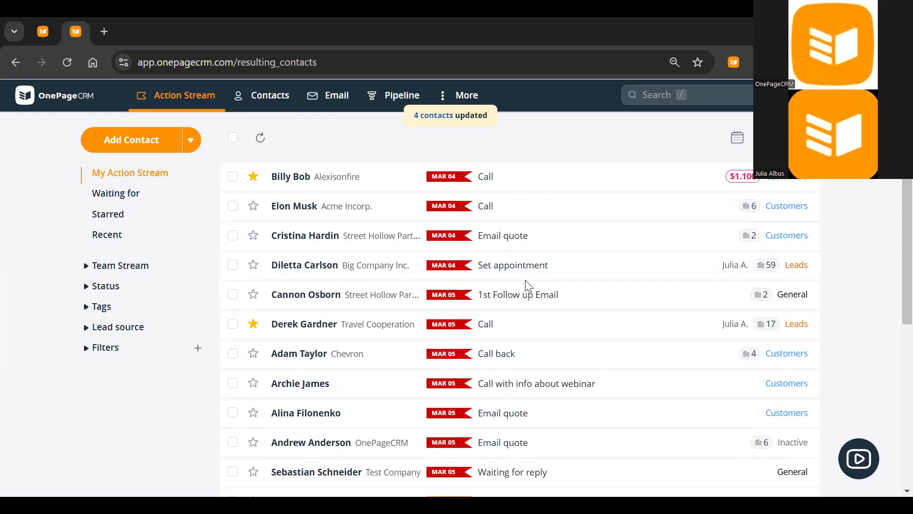
left_click(233, 139)
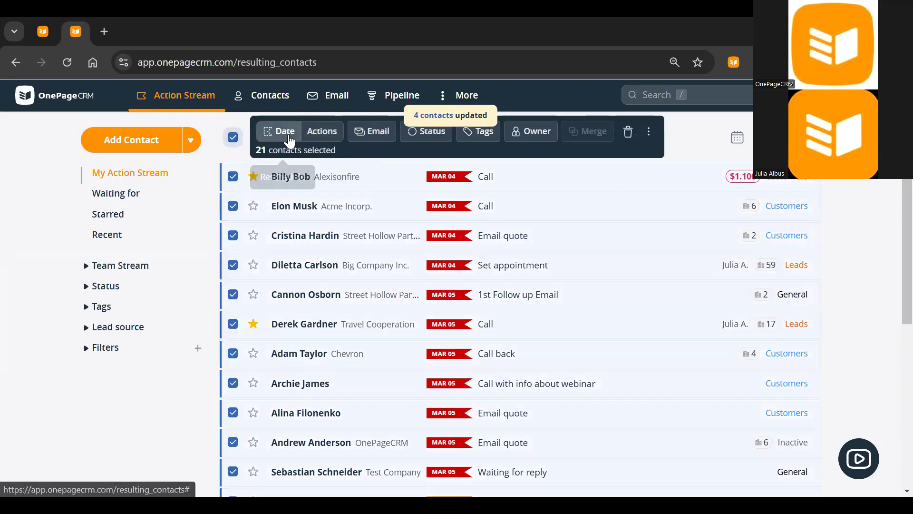
left_click(233, 139)
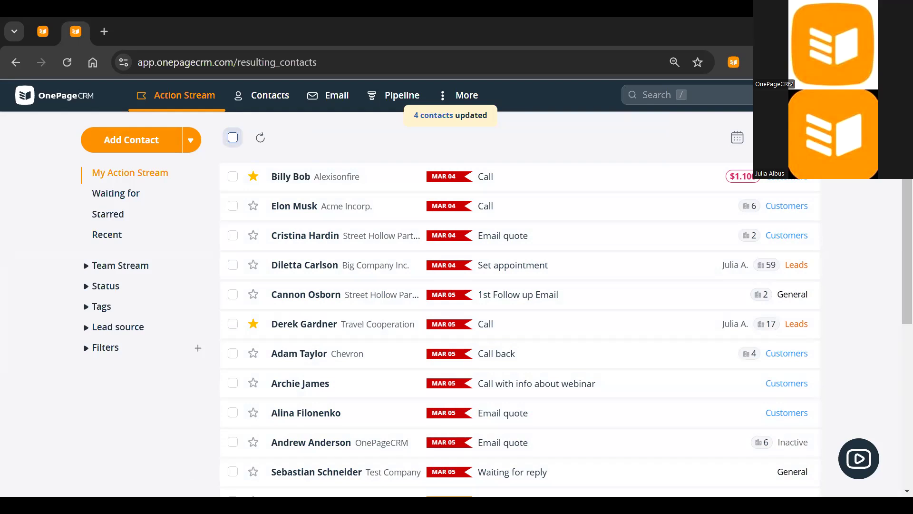
left_click(768, 138)
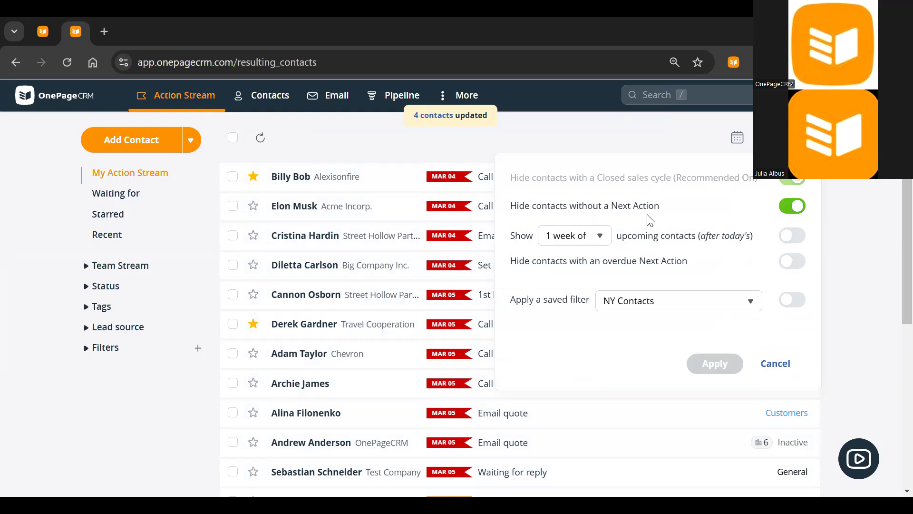
left_click(475, 142)
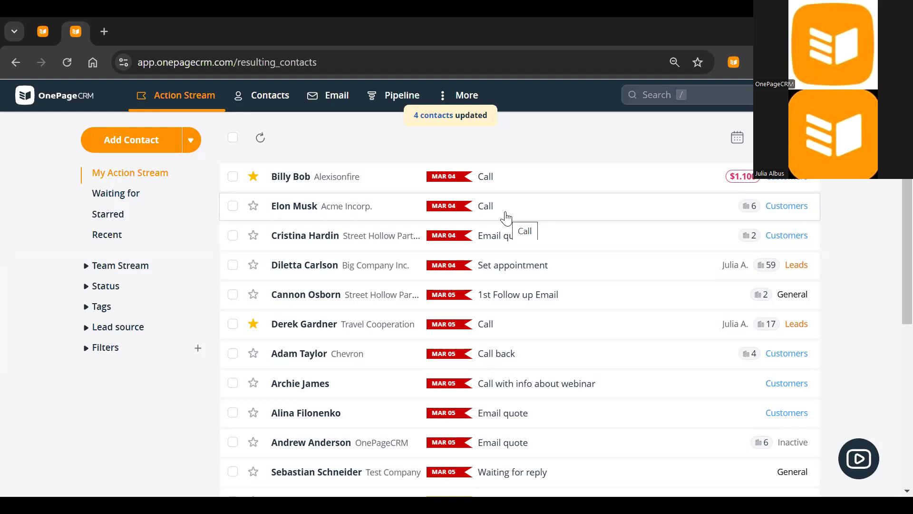
Start a new contact with an existing contact's e-mail, then discard it after the duplicate warning
left_click(153, 142)
left_click(398, 313)
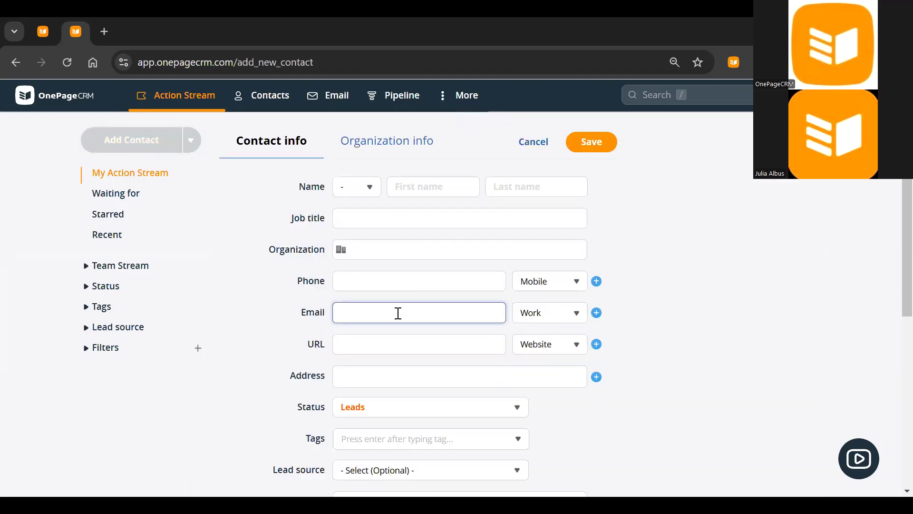
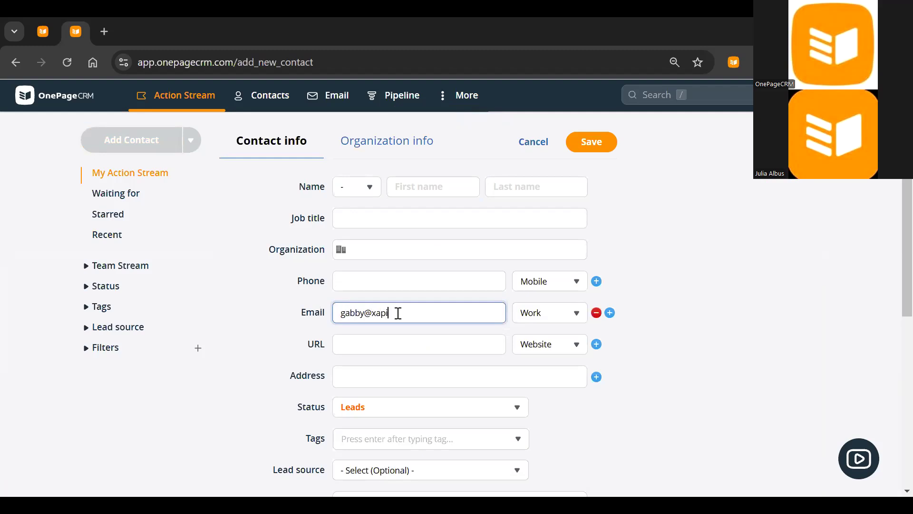
key("Tab")
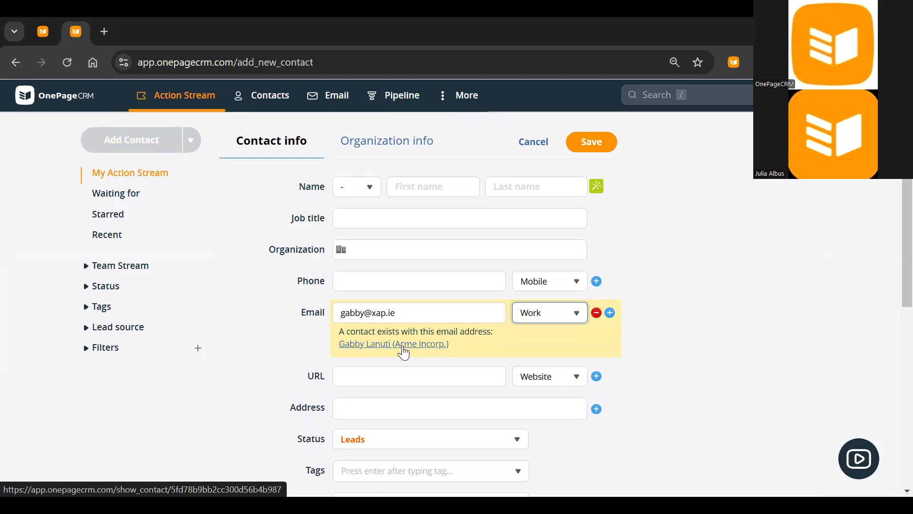
left_click(535, 147)
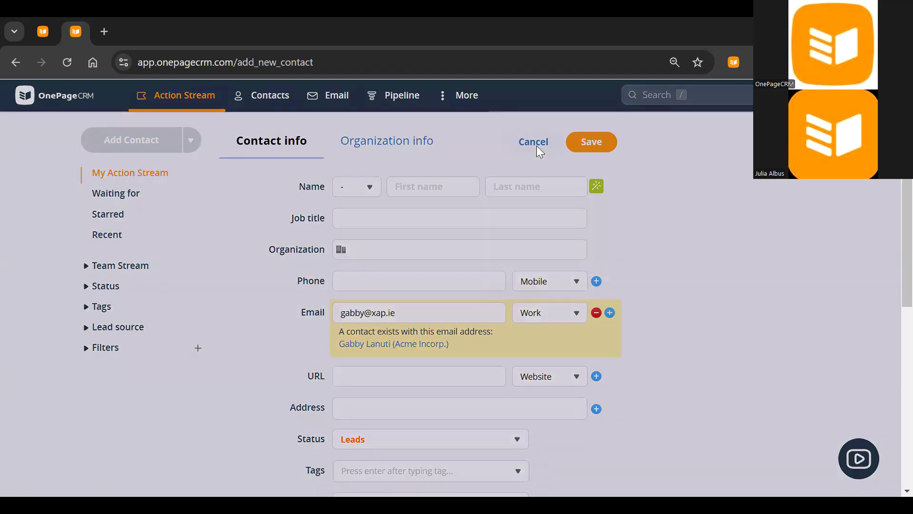
left_click(508, 306)
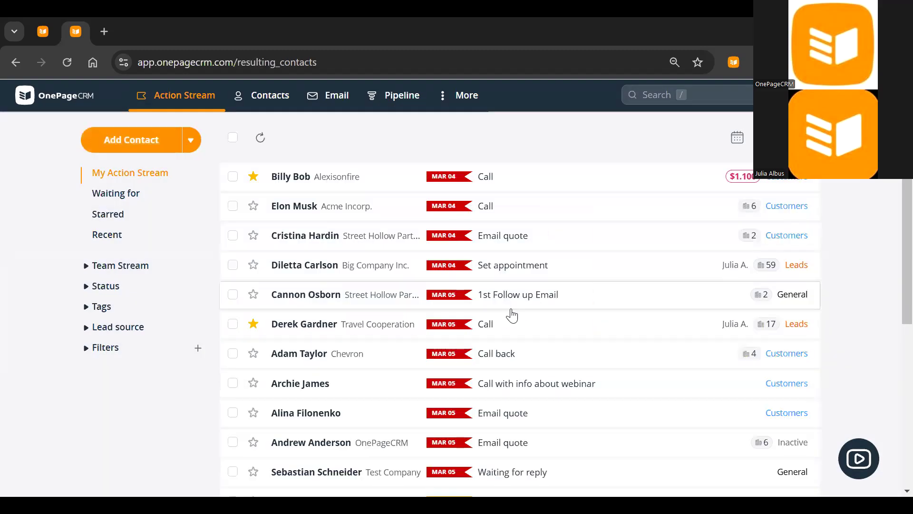
Create and run a 'Duplicates' filter matching contacts by first and last name
left_click(197, 348)
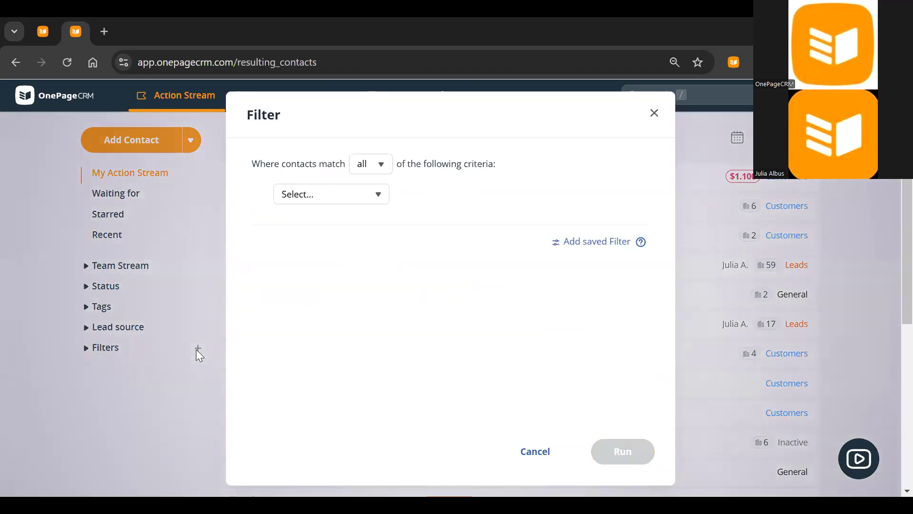
left_click(359, 199)
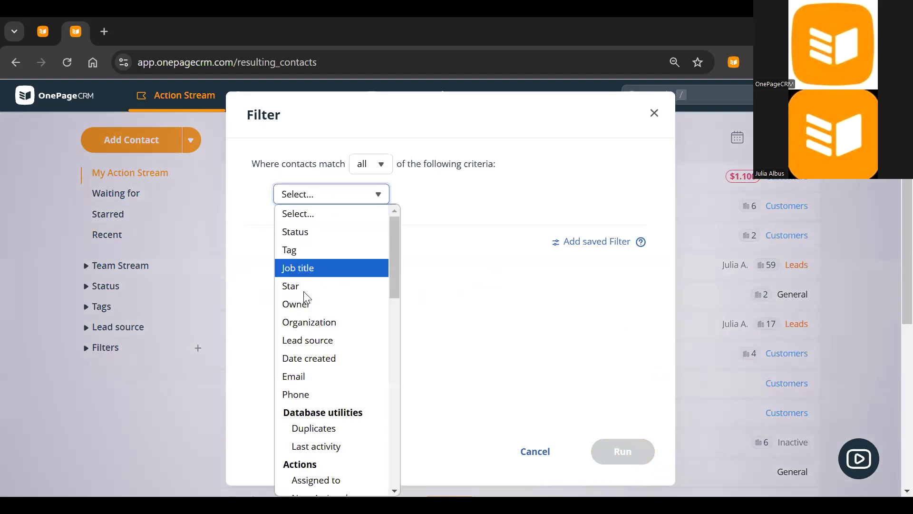
left_click(327, 430)
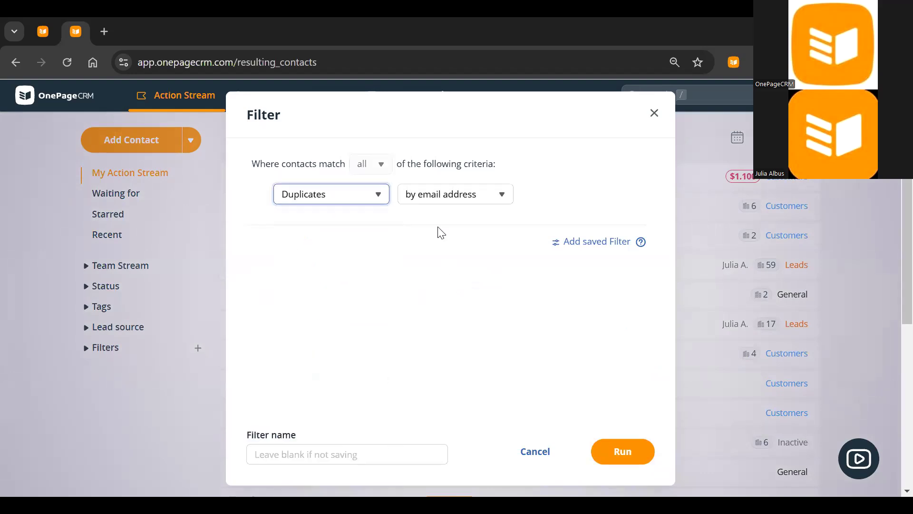
left_click(476, 203)
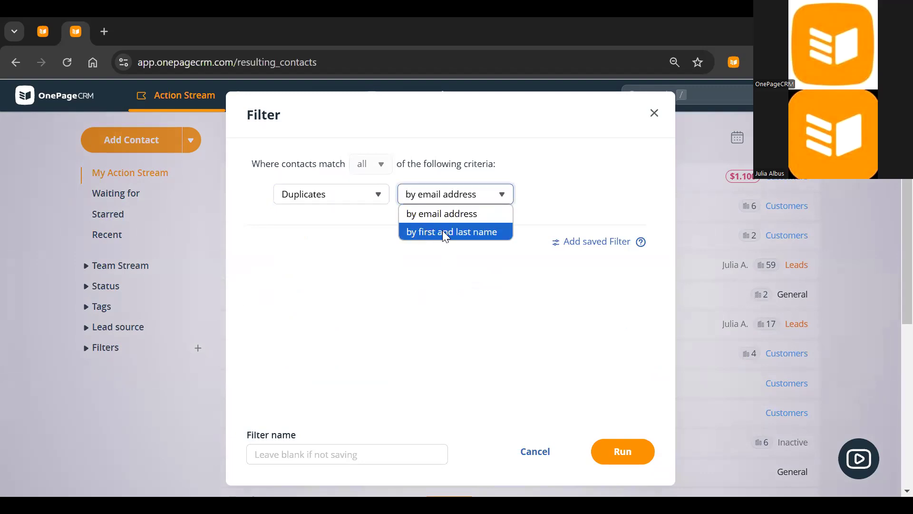
left_click(442, 230)
left_click(307, 456)
type("Duplicates")
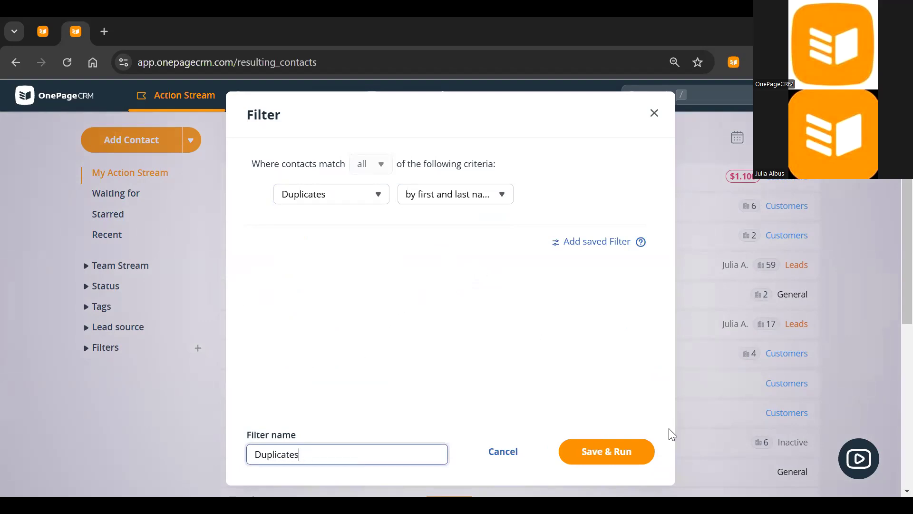
left_click(626, 459)
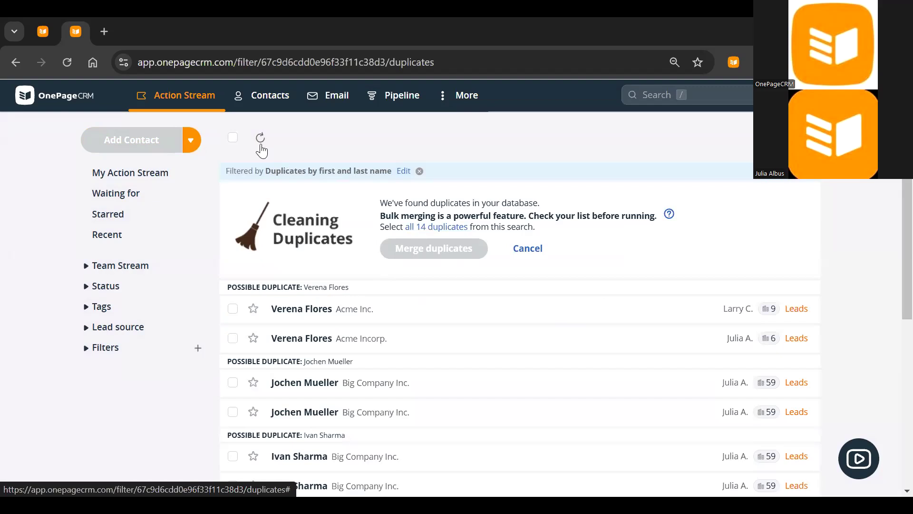
Select all 14 listed duplicates, merge them into 7 contacts, and return to the Action Stream
left_click(233, 138)
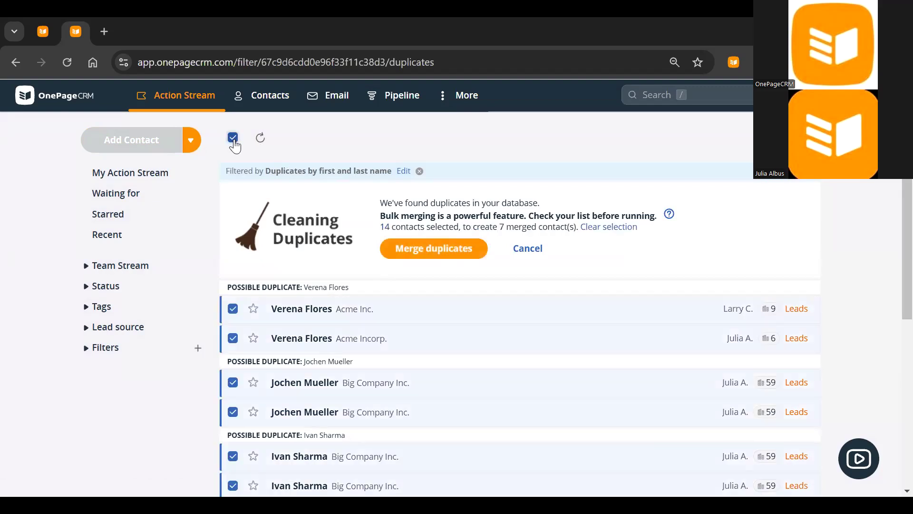
left_click(421, 255)
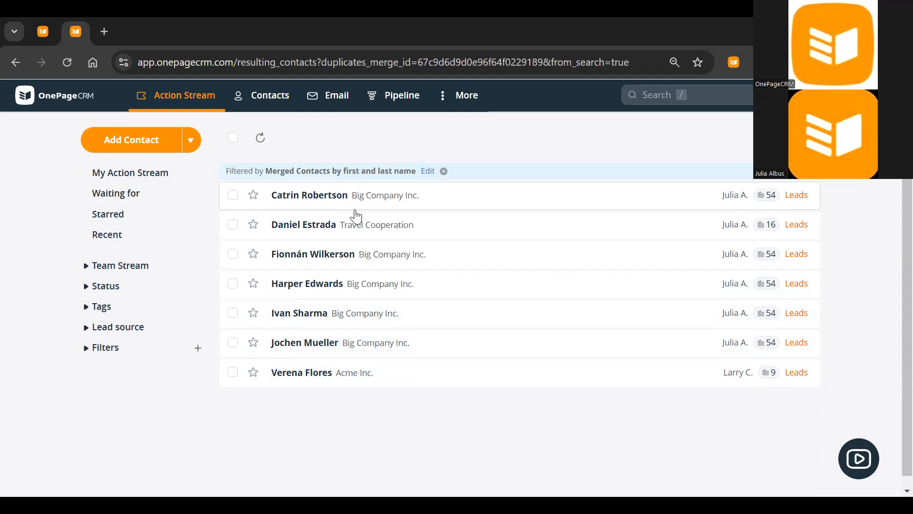
left_click(199, 108)
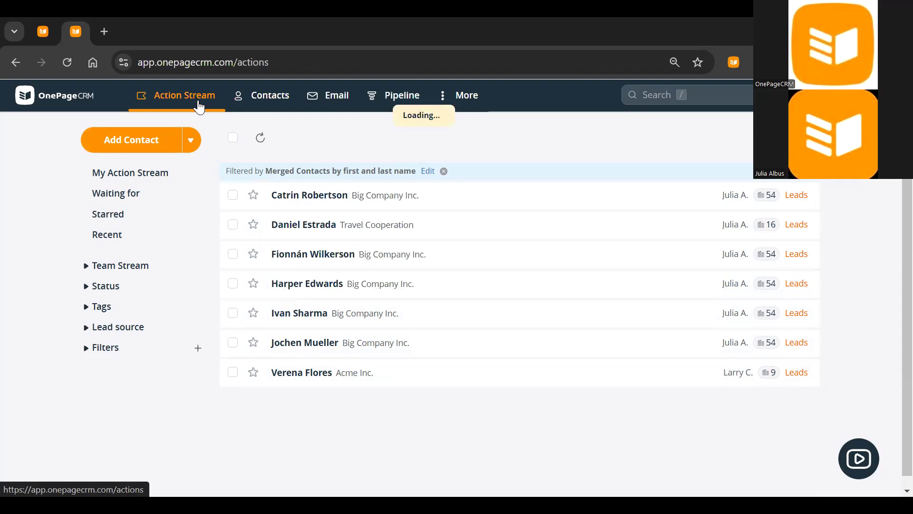
Expand and collapse the sidebar's saved filters, then view the Print Services deal pipeline
left_click(119, 350)
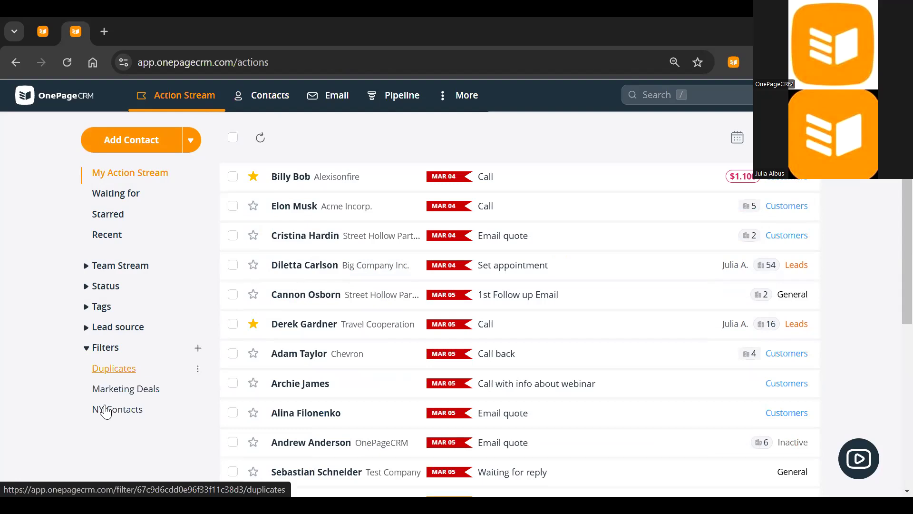
left_click(105, 348)
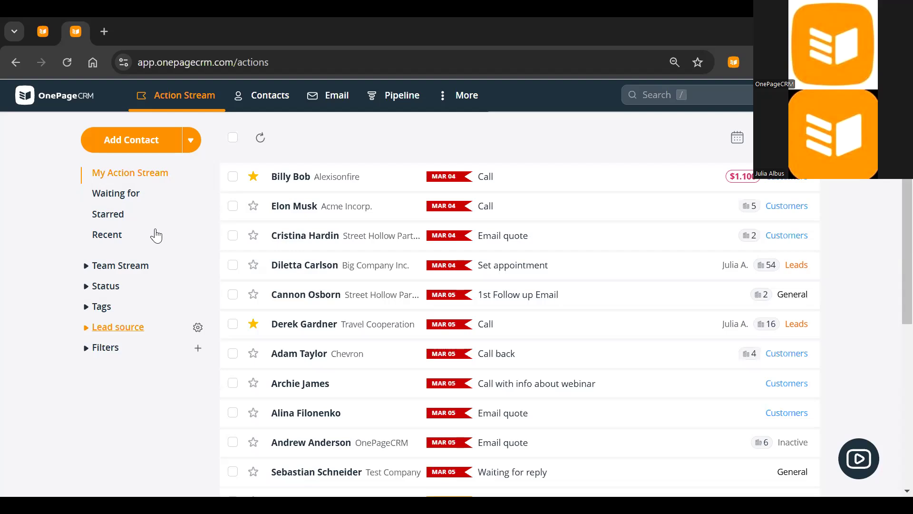
left_click(416, 111)
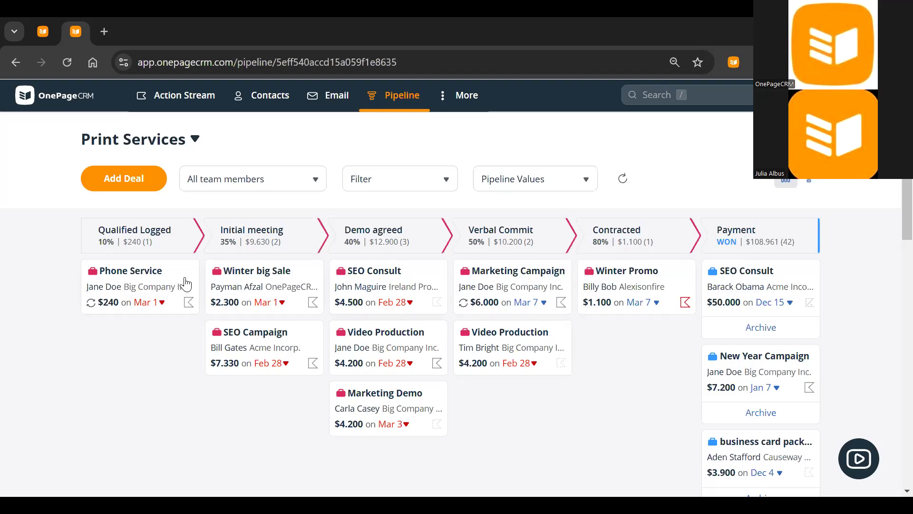
Move close dates: Phone Service and Winter big Sale to Mar 13, SEO Campaign to Mar 20
left_click(145, 303)
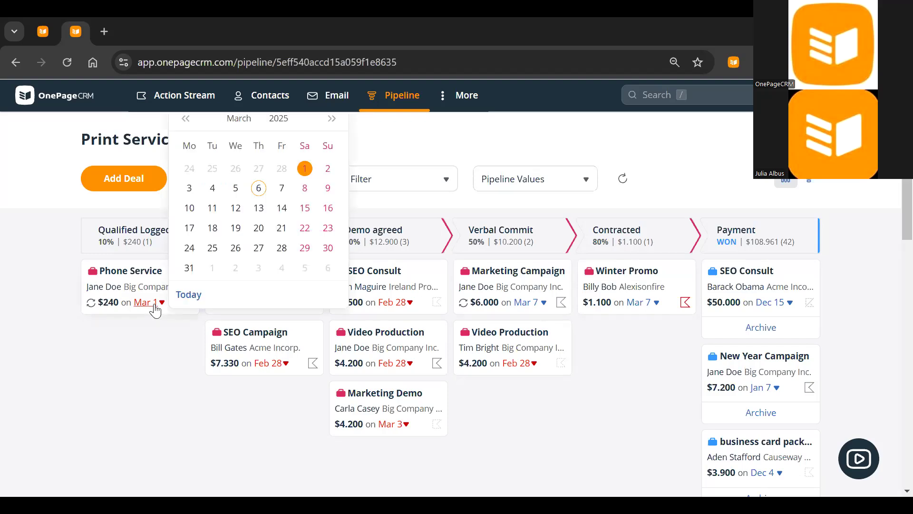
left_click(260, 209)
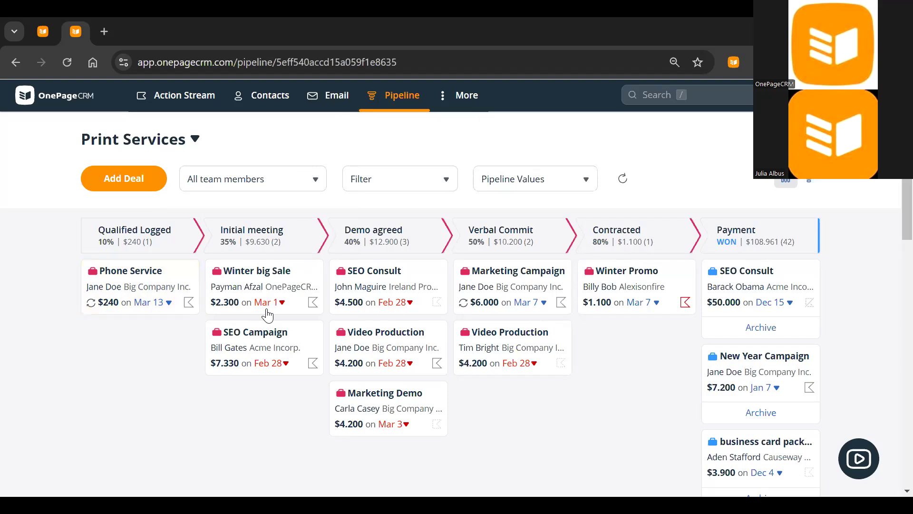
left_click(268, 314)
left_click(97, 138)
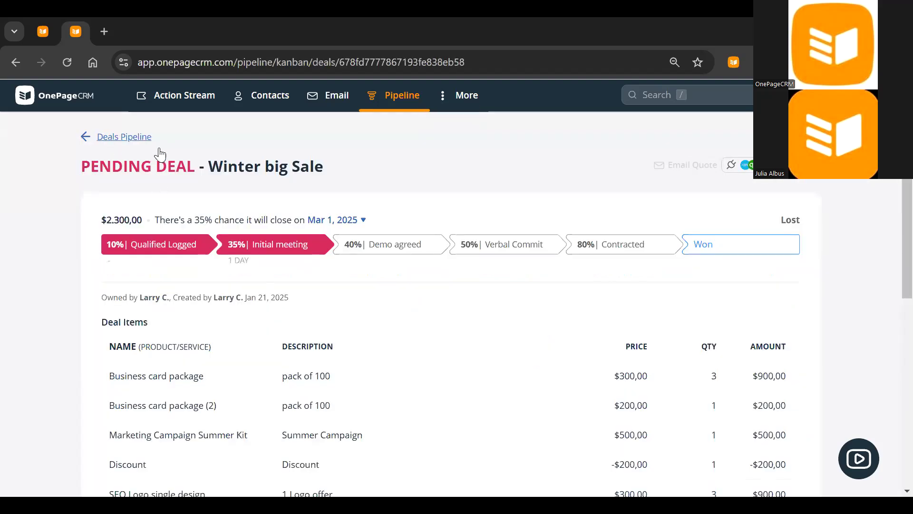
left_click(284, 303)
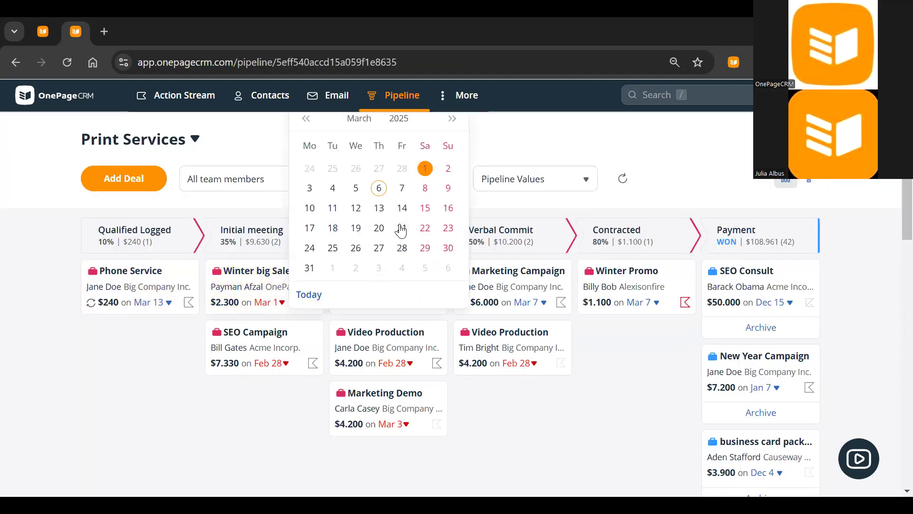
left_click(378, 210)
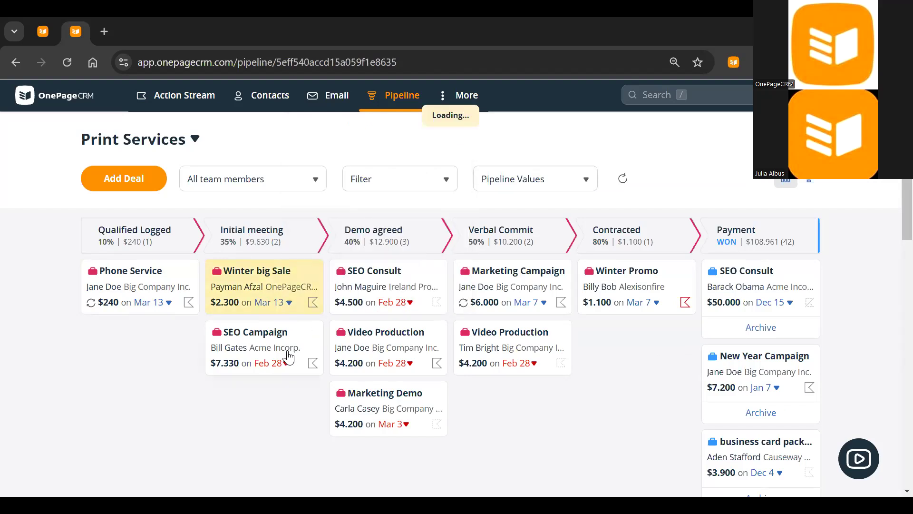
left_click(274, 364)
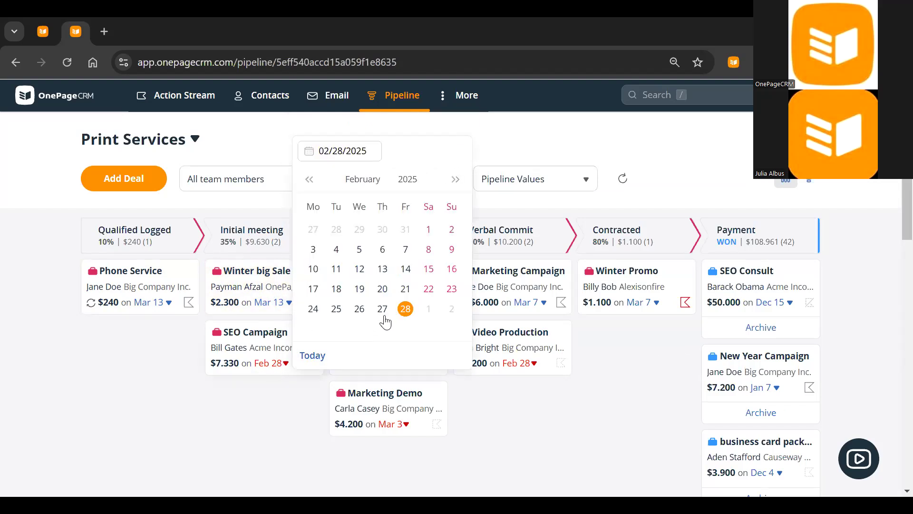
left_click(455, 180)
left_click(382, 288)
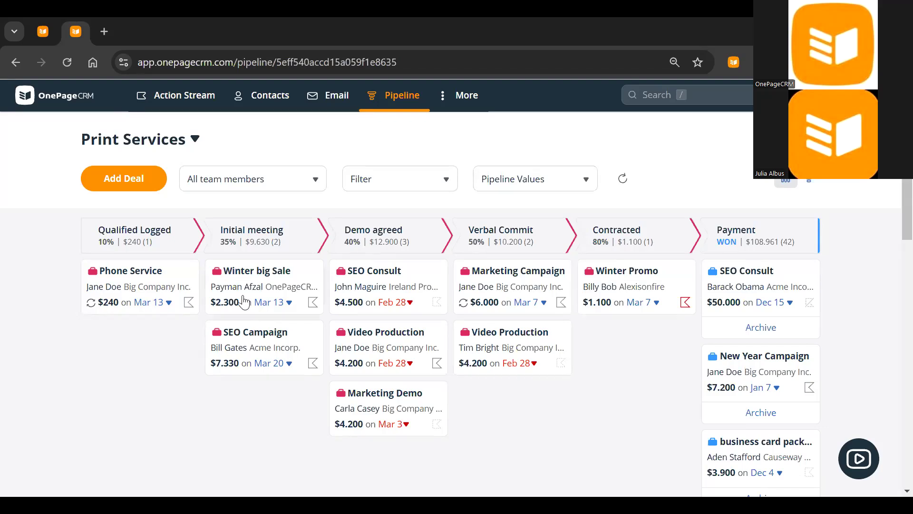
scroll(244, 297, "down", 10)
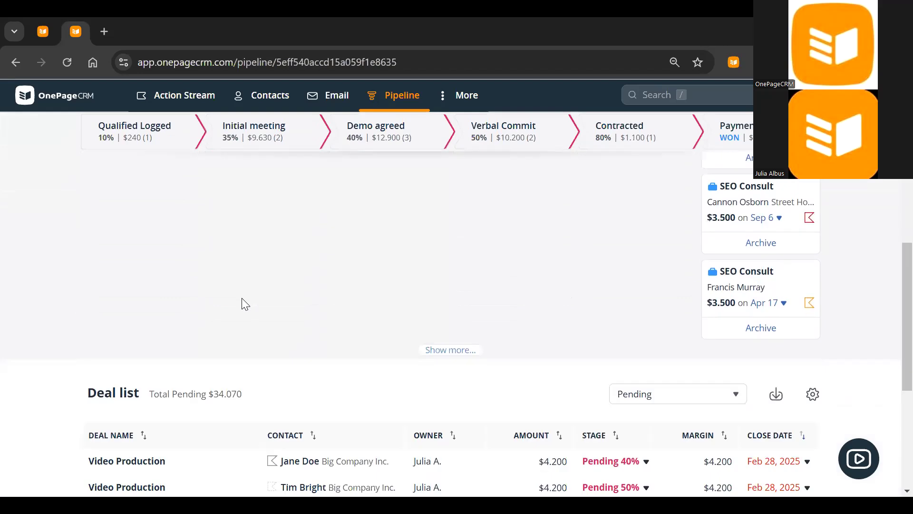
scroll(245, 305, "down", 3)
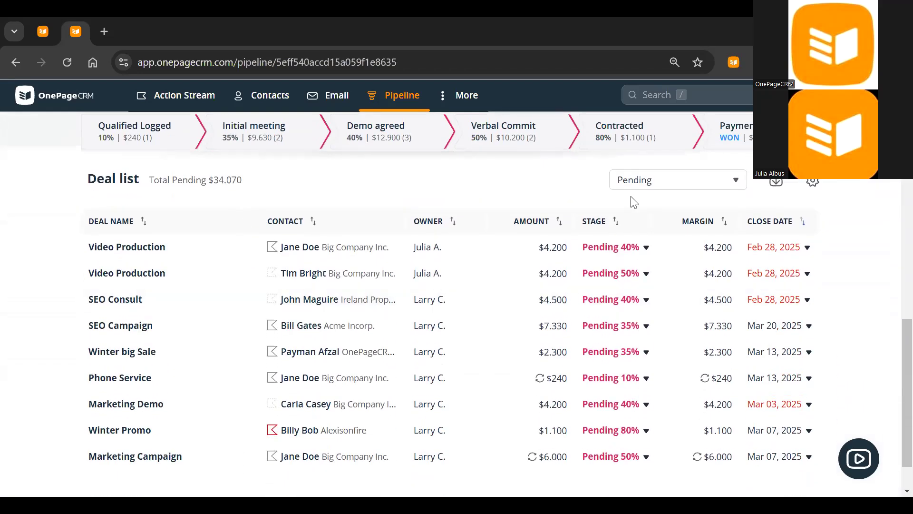
scroll(697, 221, "down", 1)
mouse_move(789, 205)
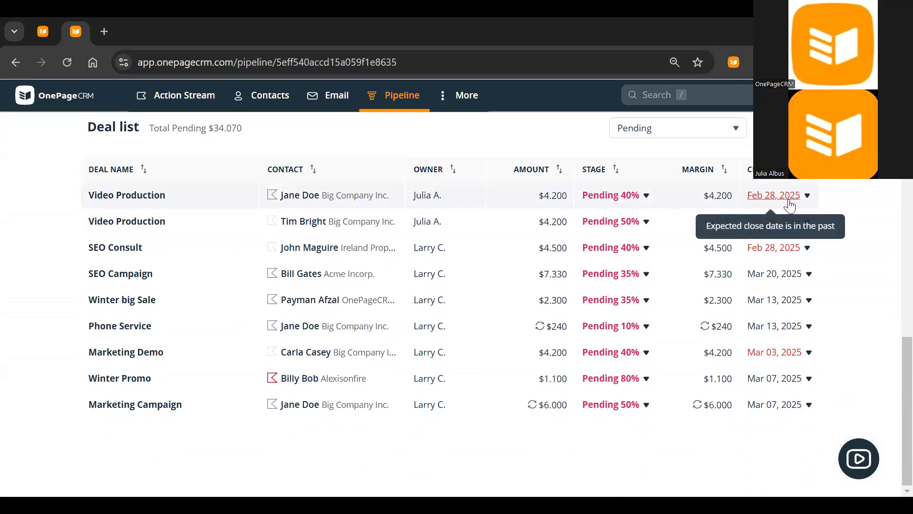
mouse_move(274, 200)
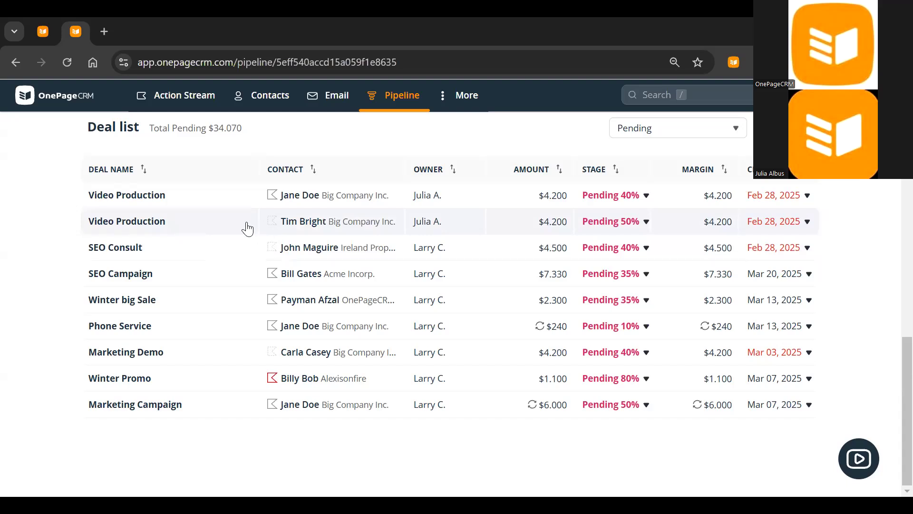
Give the second Video Production contact a '2nd Follow up Email' next action
left_click(291, 228)
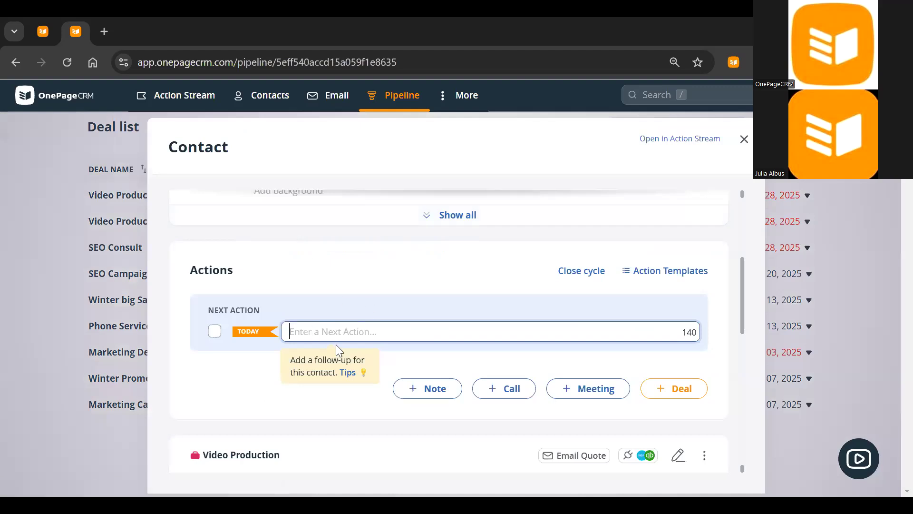
type("Follow ip")
key("BackSpace")
key("BackSpace")
type("u c")
key("BackSpace")
type("p")
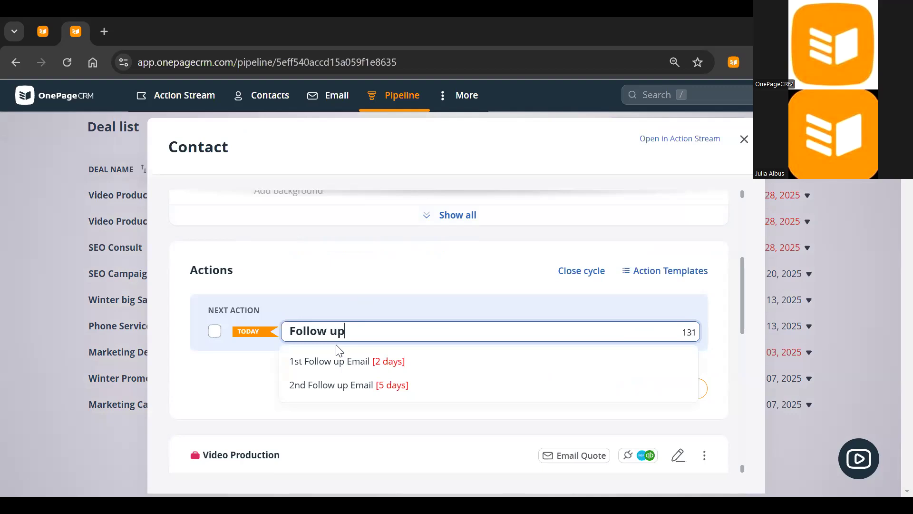
left_click(347, 383)
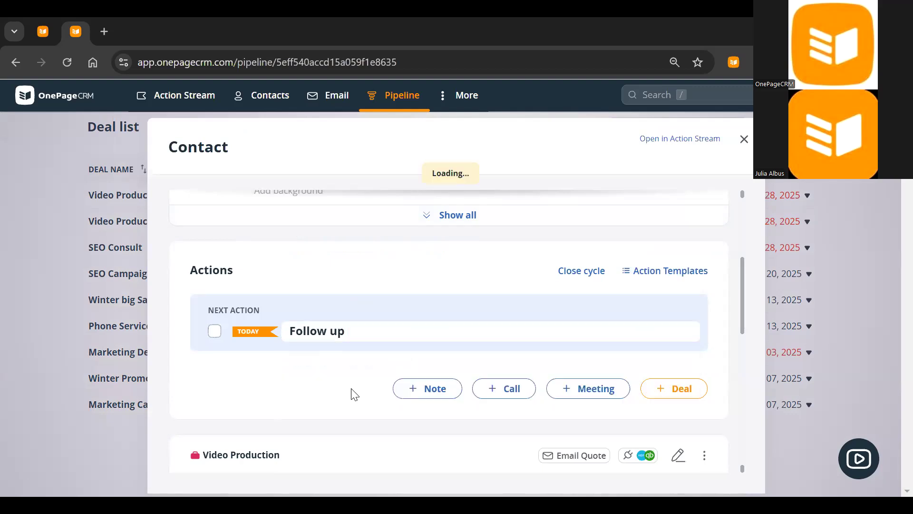
left_click(744, 139)
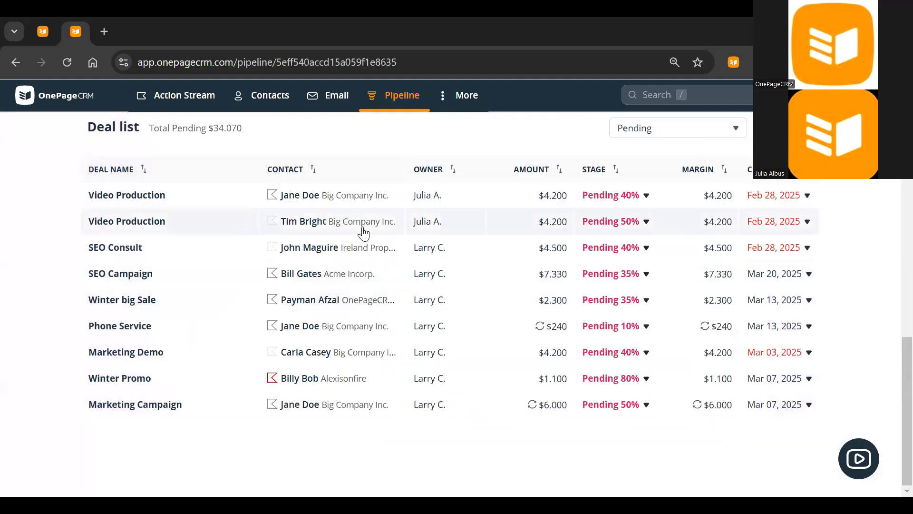
Add a Mar 10 '1st Follow up Email' next action to SEO Consult's contact
left_click(261, 255)
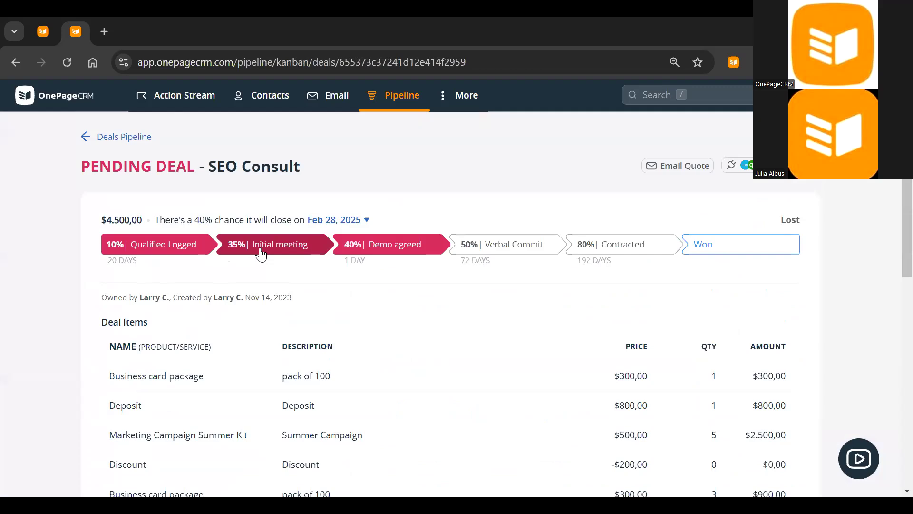
scroll(316, 288, "down", 5)
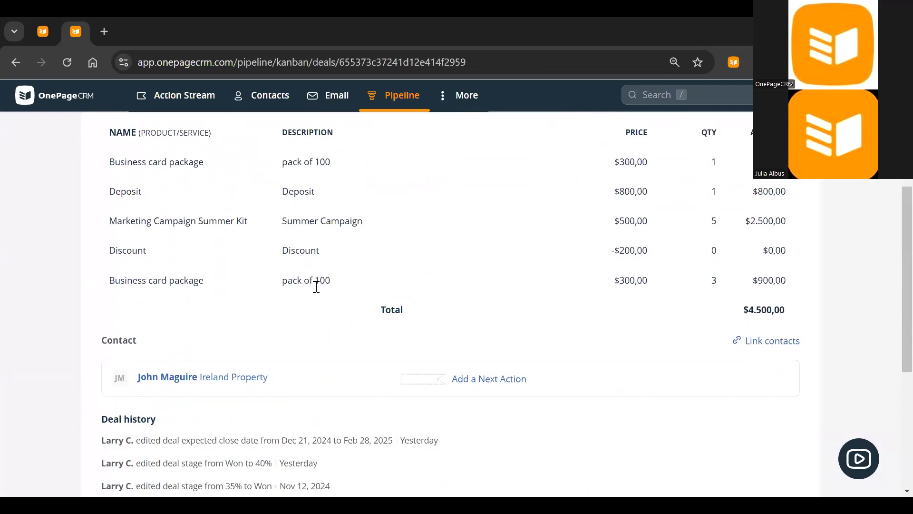
left_click(496, 383)
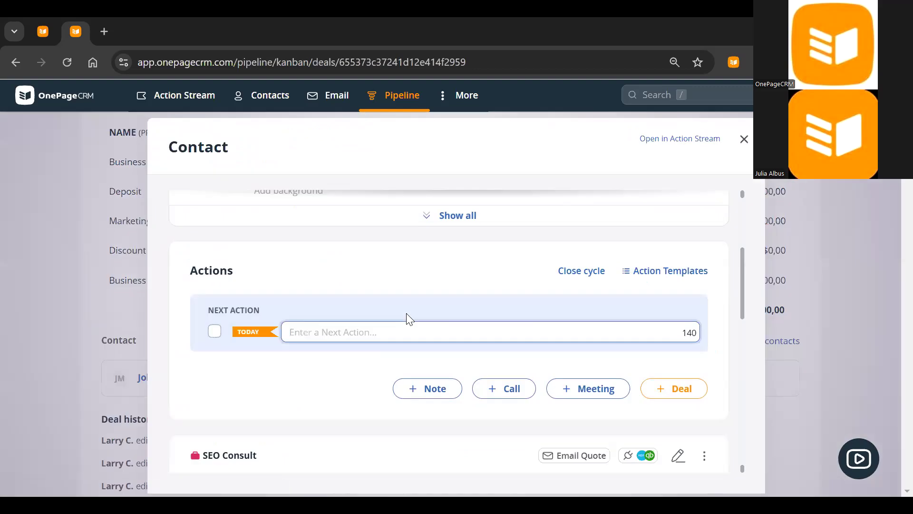
type("Email")
left_click(387, 356)
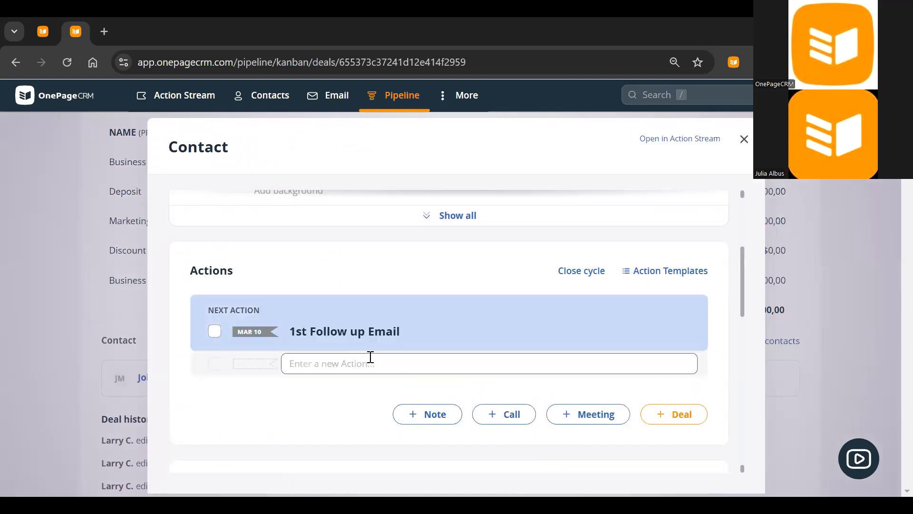
left_click(47, 278)
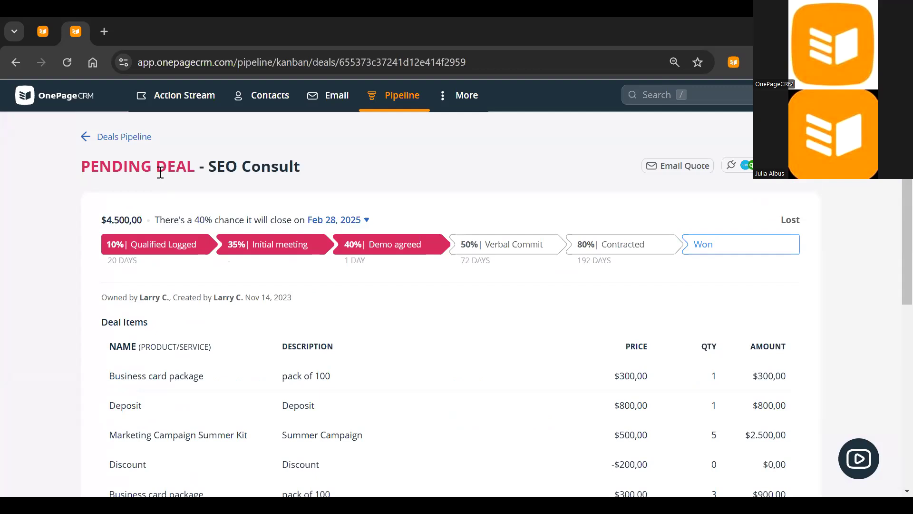
left_click(135, 139)
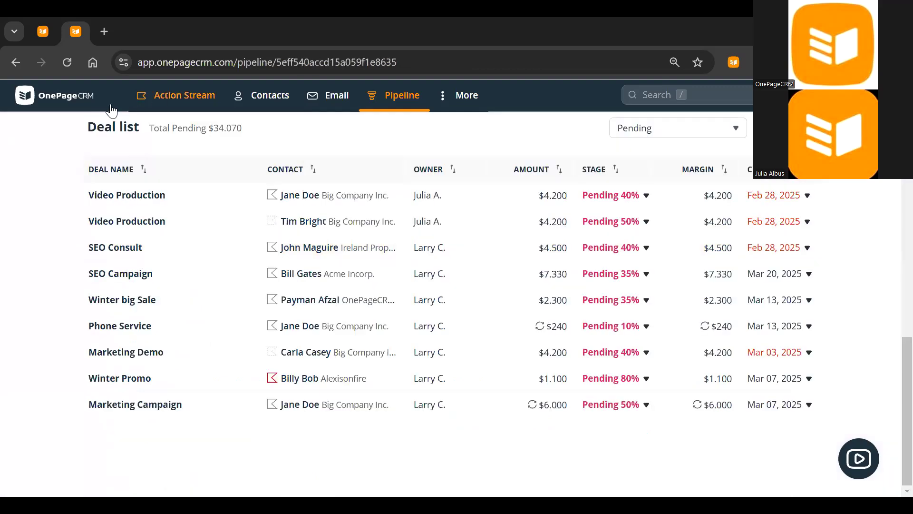
scroll(213, 199, "up", 3)
scroll(214, 199, "up", 6)
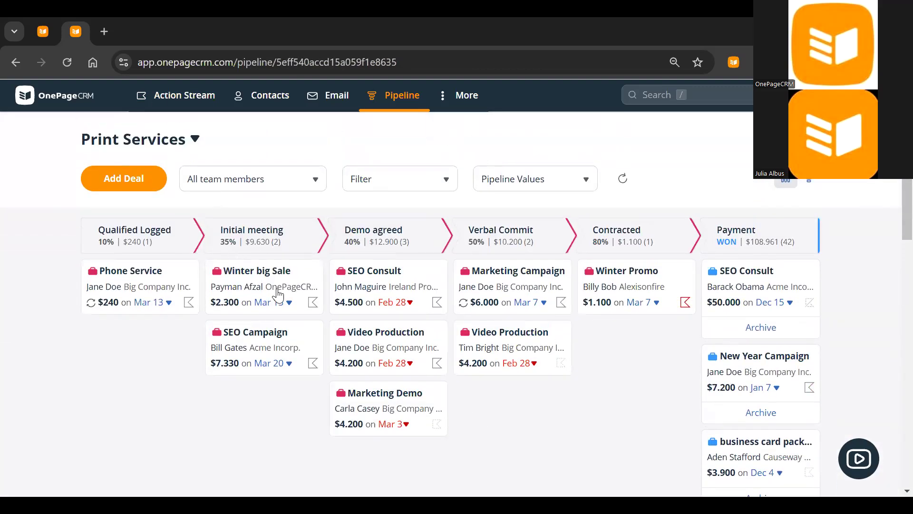
Reschedule SEO Consult's close date to Mar 14 and the Demo agreed Video Production deal to Mar 28, then return to the Action Stream
left_click(397, 304)
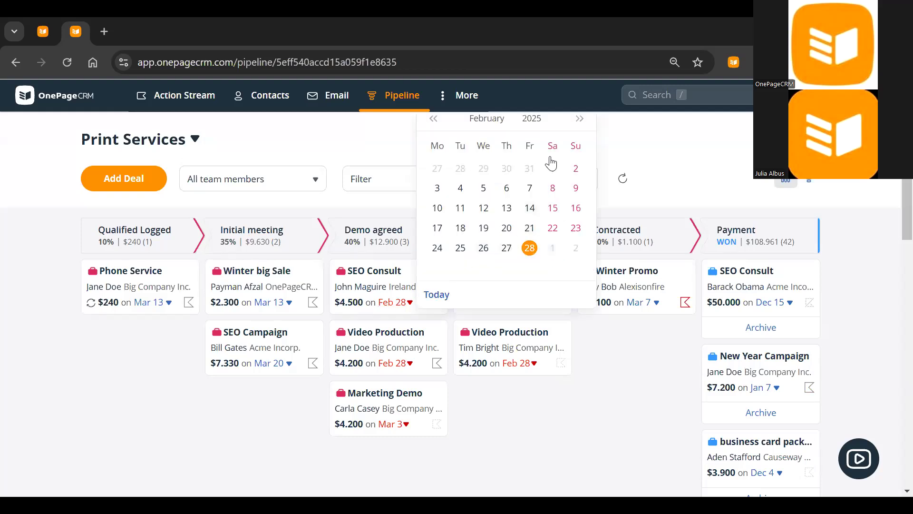
left_click(580, 118)
left_click(529, 208)
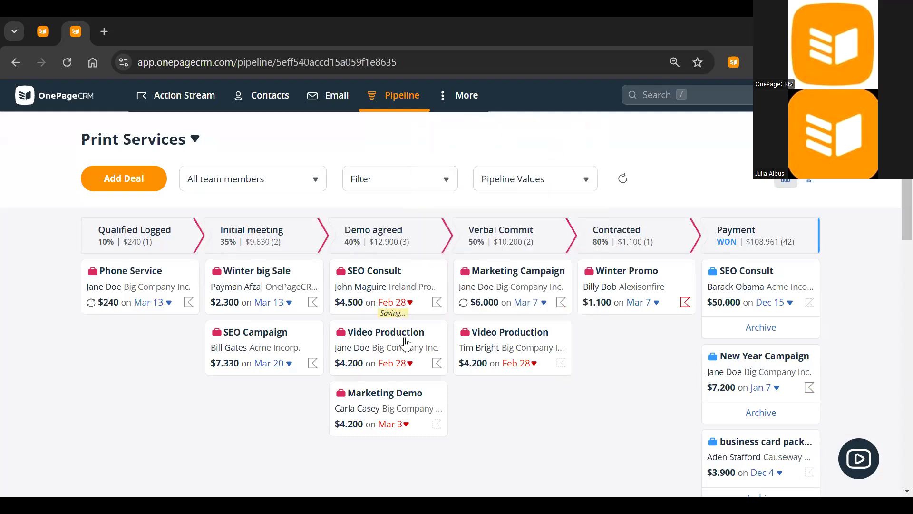
left_click(398, 363)
left_click(580, 179)
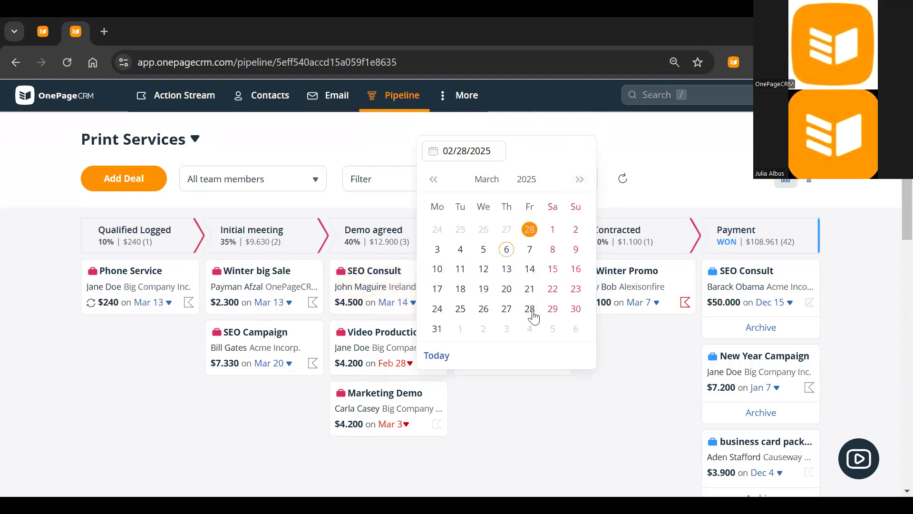
left_click(529, 309)
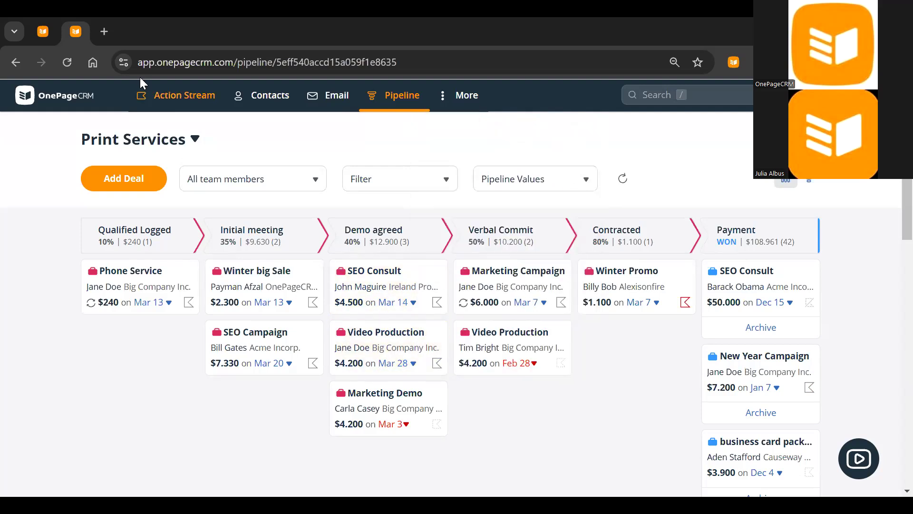
left_click(184, 97)
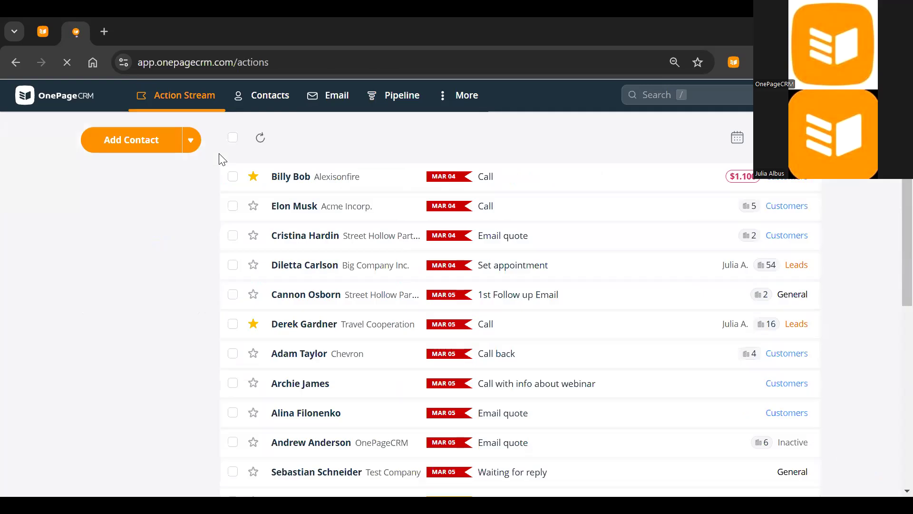
left_click(233, 137)
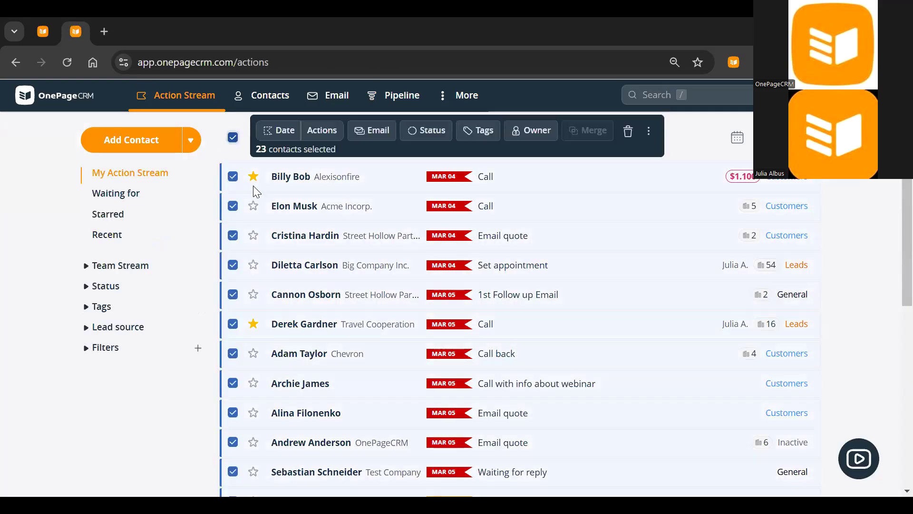
scroll(287, 268, "down", 7)
scroll(287, 264, "up", 7)
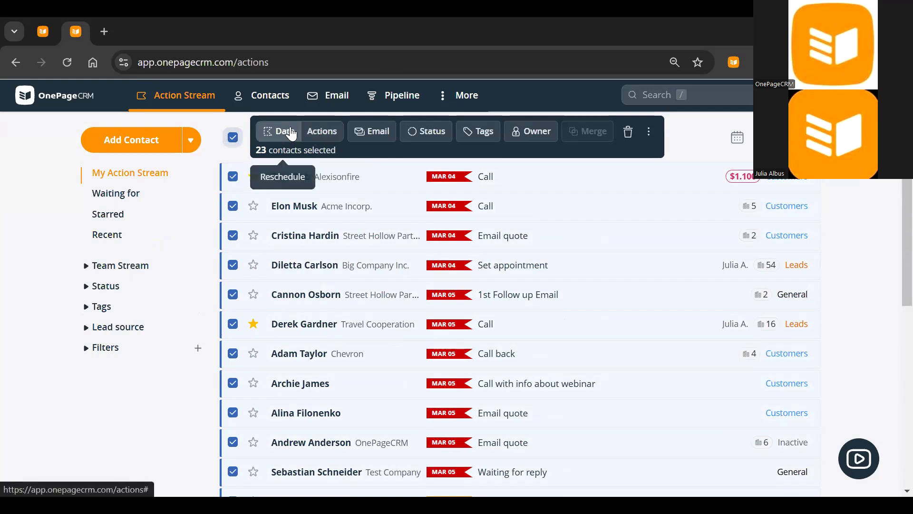
left_click(232, 138)
left_click(132, 351)
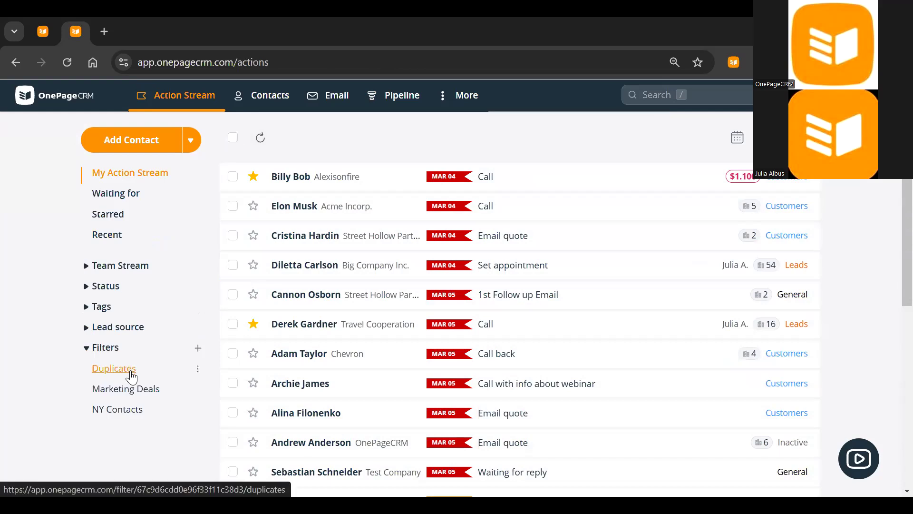
left_click(107, 348)
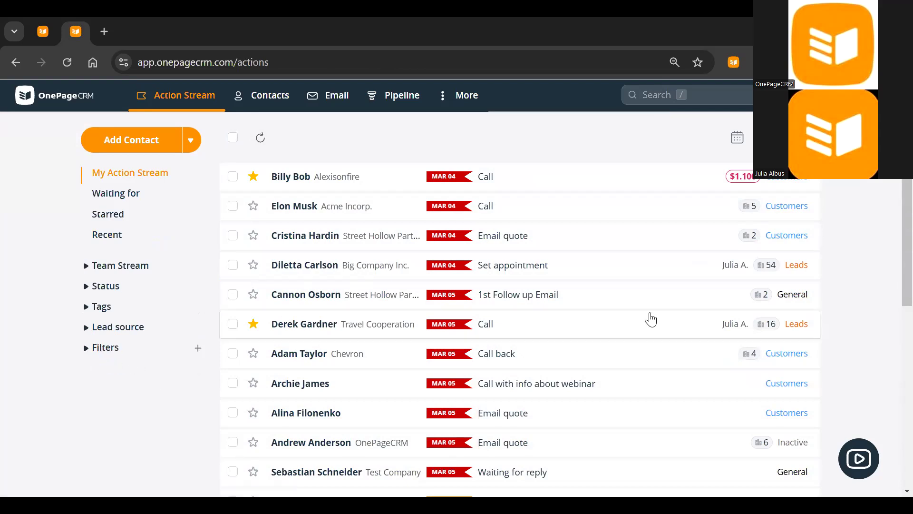